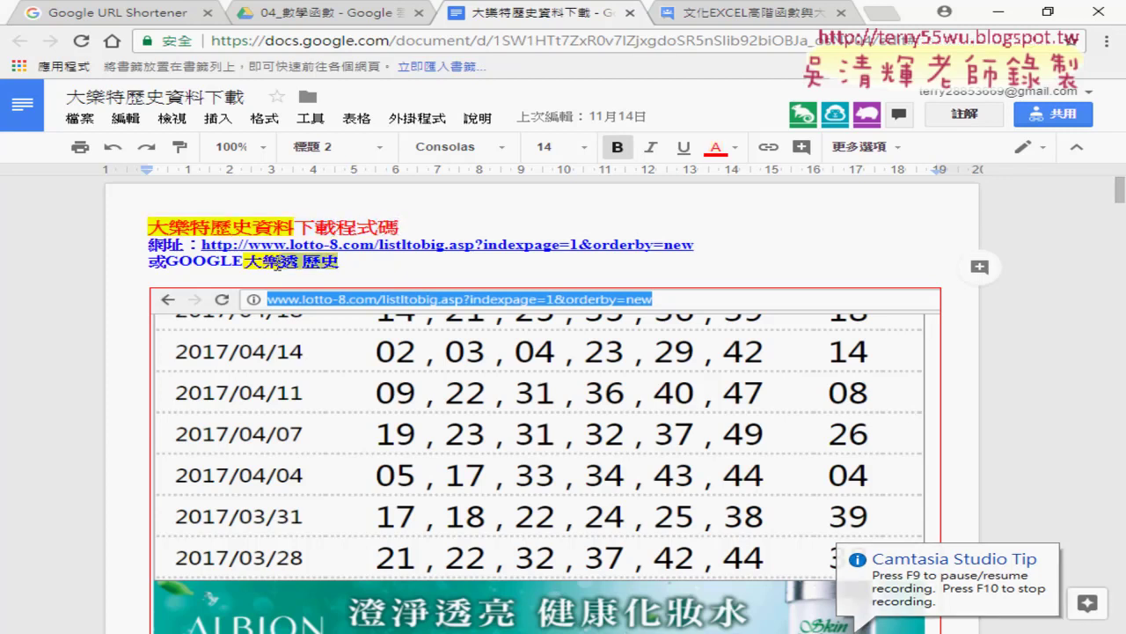
Copy the search phrase 大樂透 歷史 from the Google Docs notes.
right_click(290, 262)
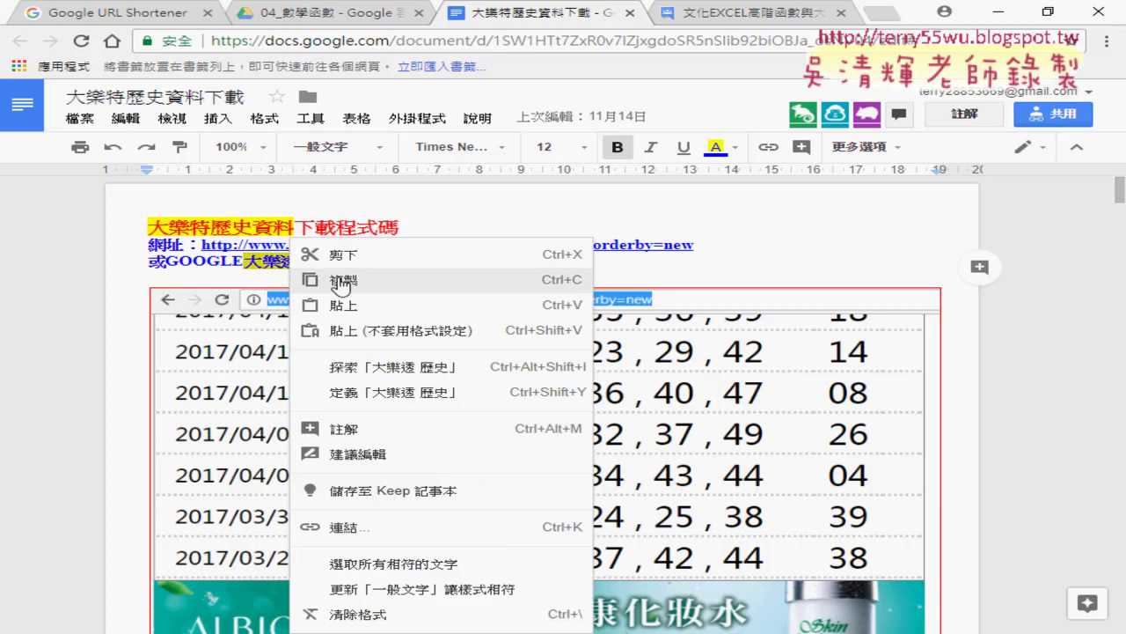
click(339, 278)
Paste 大樂透 歷史 into a new tab's address bar and search Google for it.
key(ctrl+t)
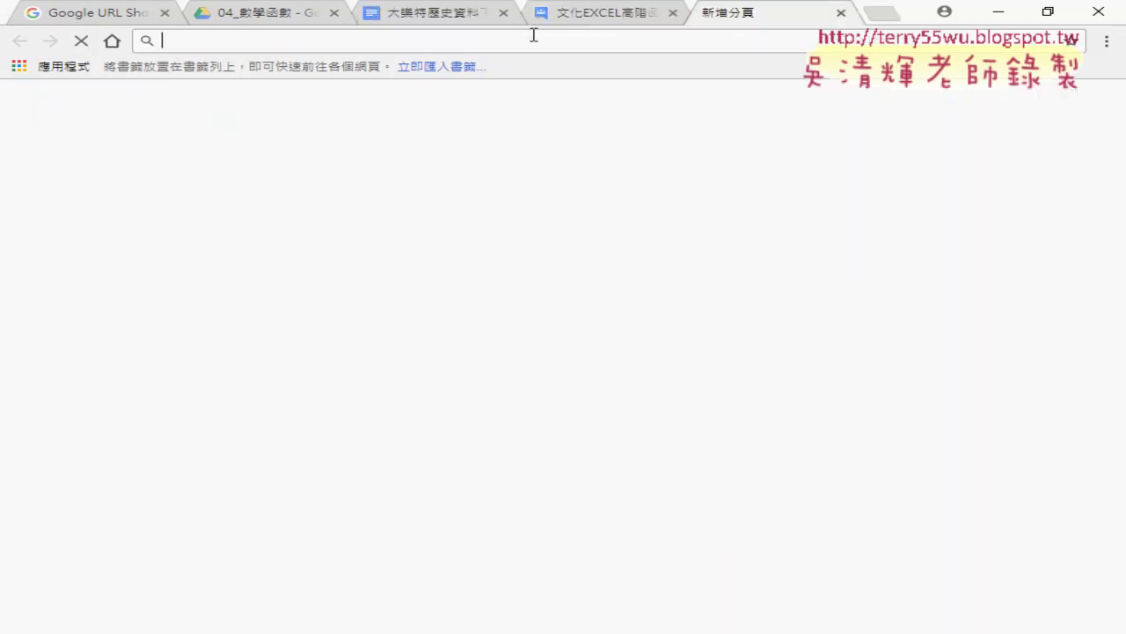
right_click(533, 37)
click(583, 118)
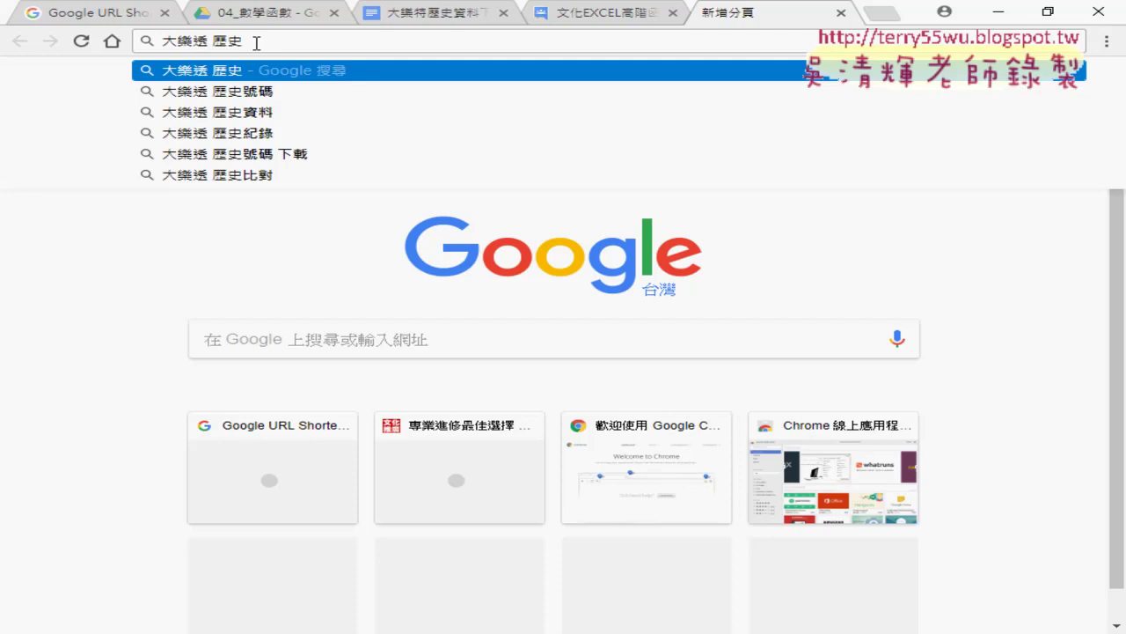
key(Return)
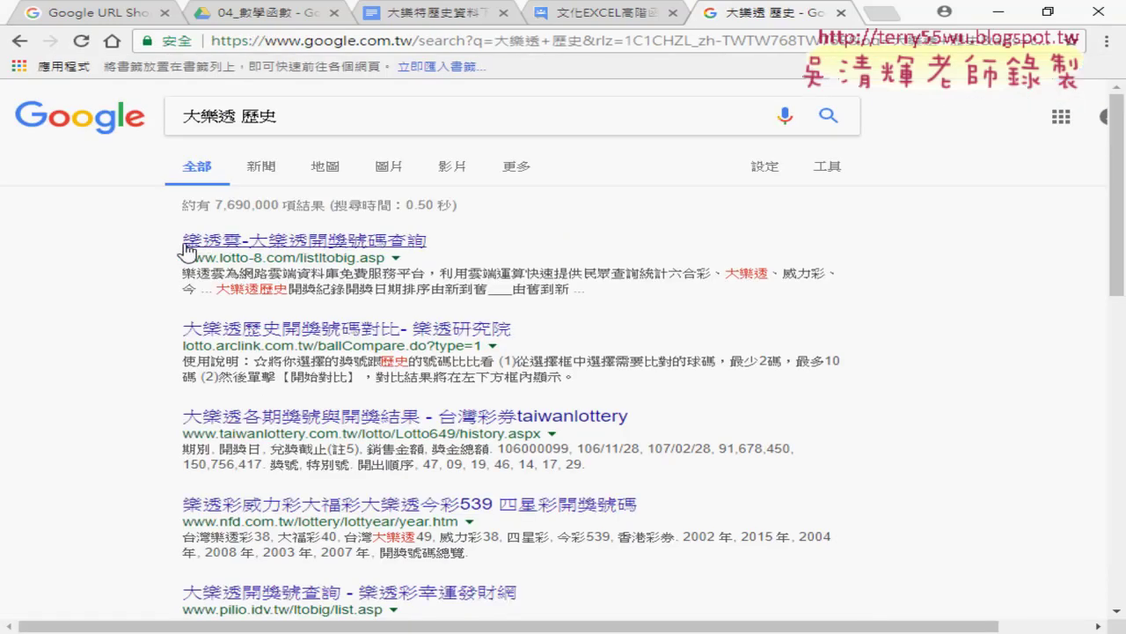
Open the first result, the lotto-8.com 樂透雲 大樂透 draw history page.
drag(181, 244, 432, 241)
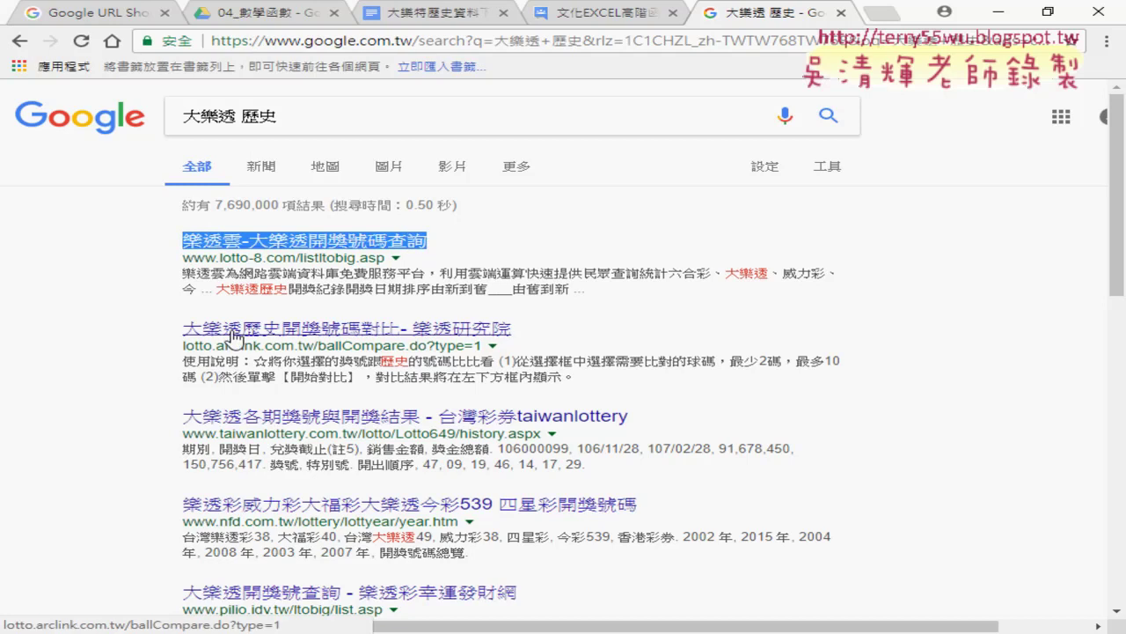
scroll(308, 361, down, 1)
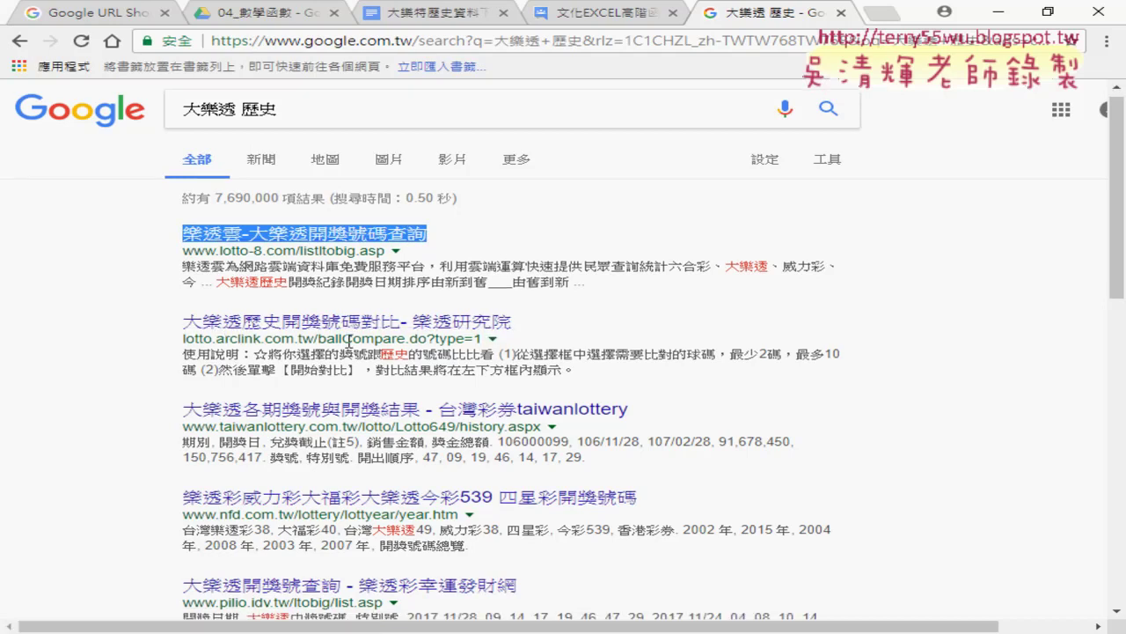
scroll(308, 360, down, 2)
scroll(246, 296, up, 4)
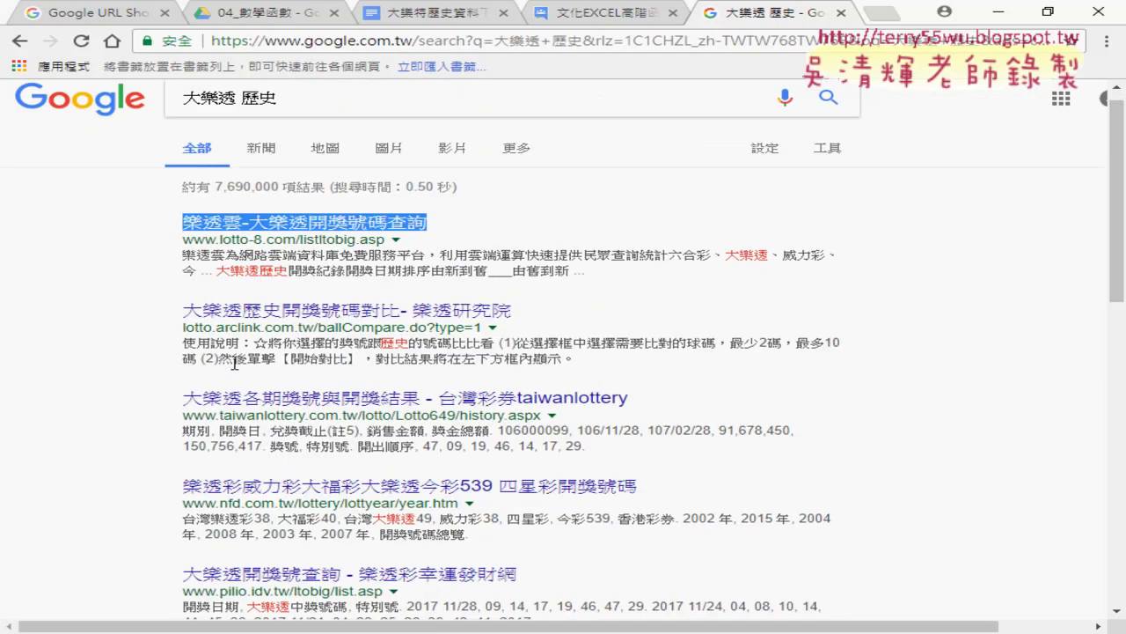
click(173, 251)
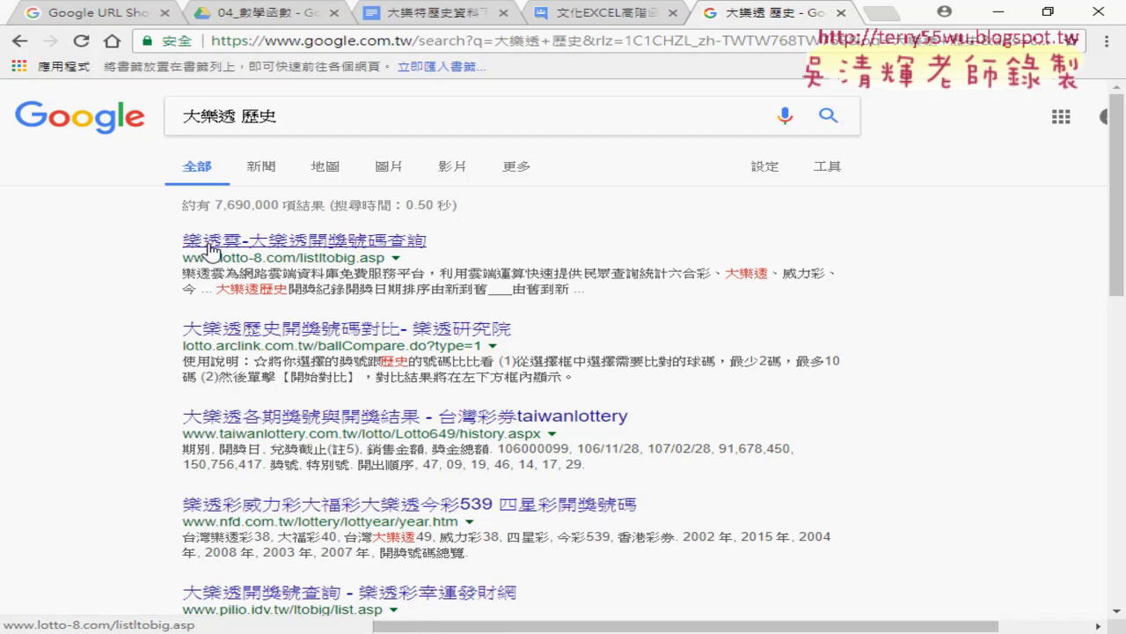
click(211, 250)
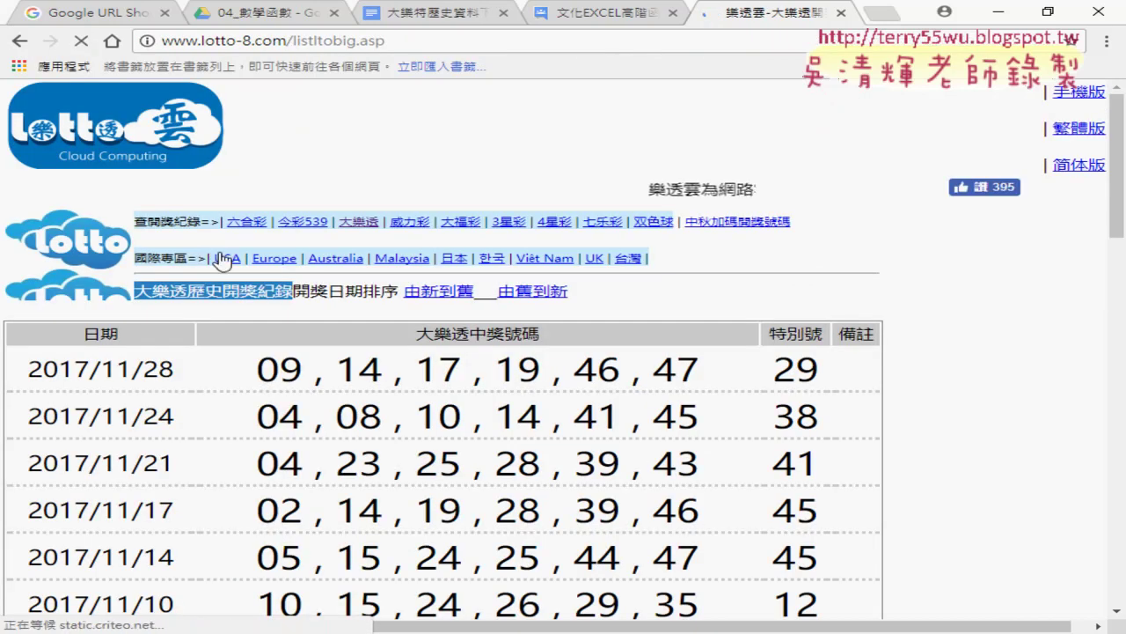
Highlight sample draw rows, such as the 2017/11/28 date, winning numbers and special number.
drag(31, 368, 854, 367)
scroll(44, 275, down, 2)
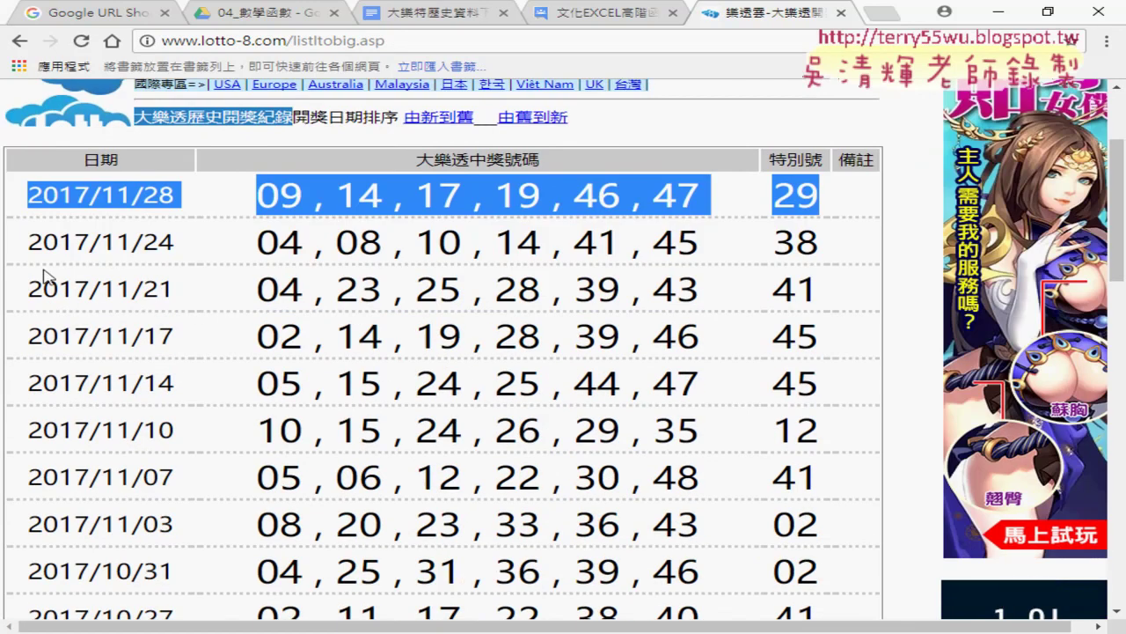
drag(27, 242, 700, 243)
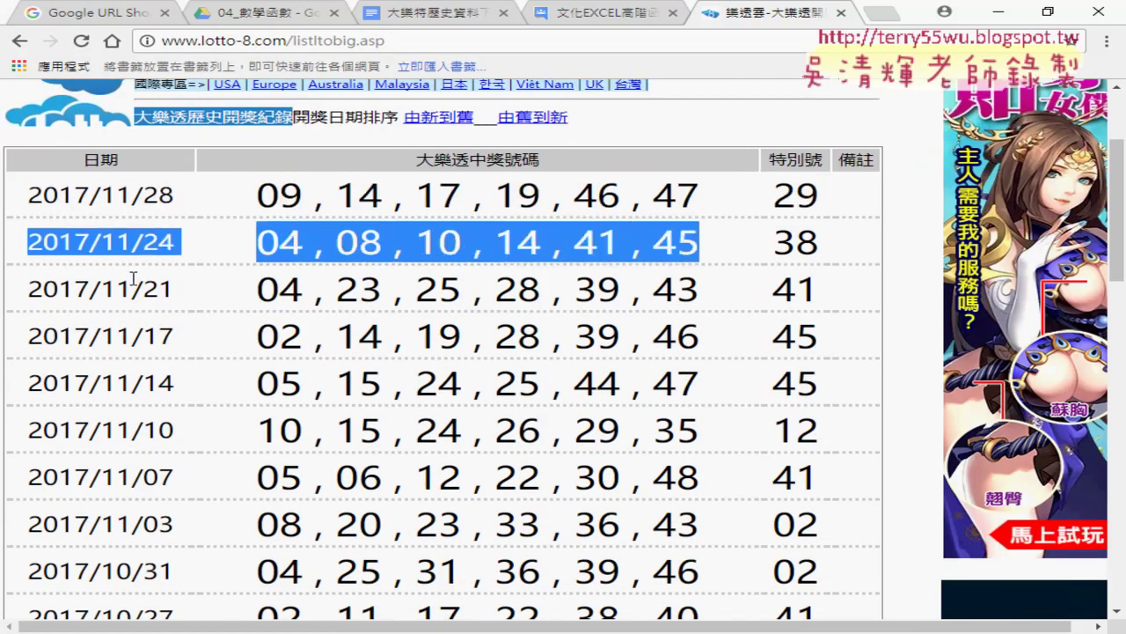
drag(26, 289, 810, 287)
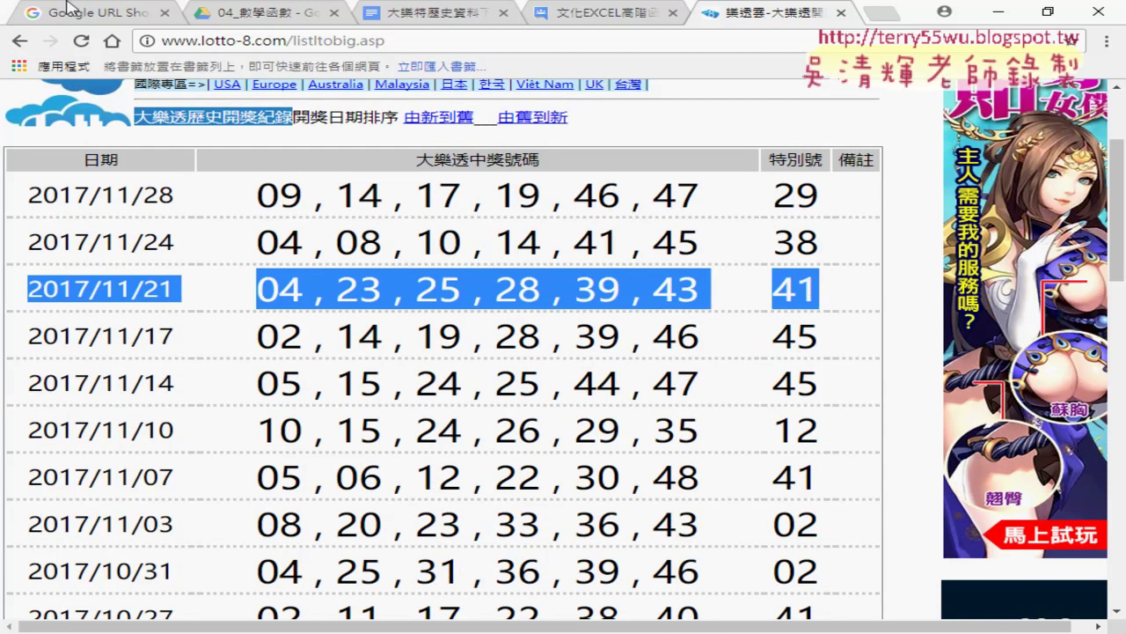
drag(28, 195, 176, 197)
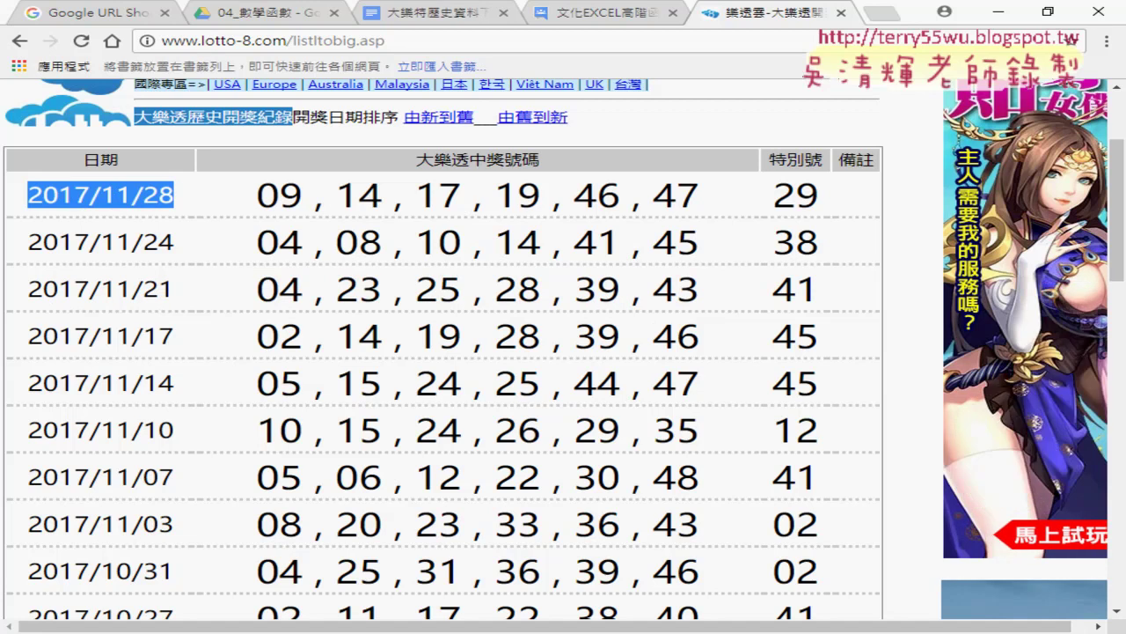
drag(253, 195, 840, 212)
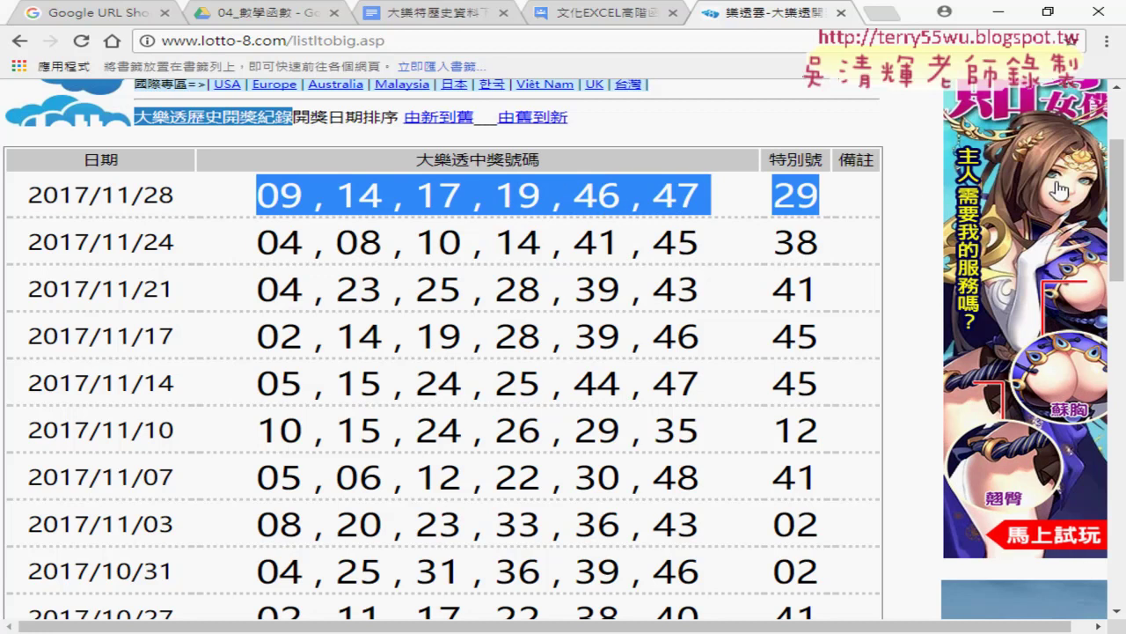
Check page 50's oldest draw, 2004/01/05, after closing the video ad, then return to page 1.
scroll(1012, 351, down, 14)
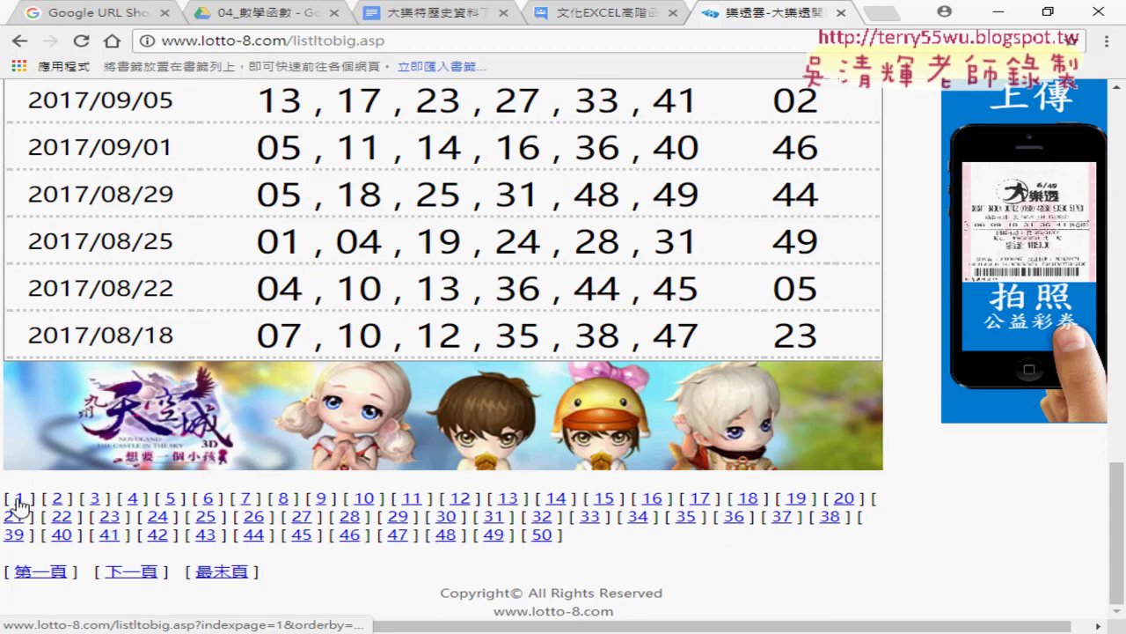
click(542, 534)
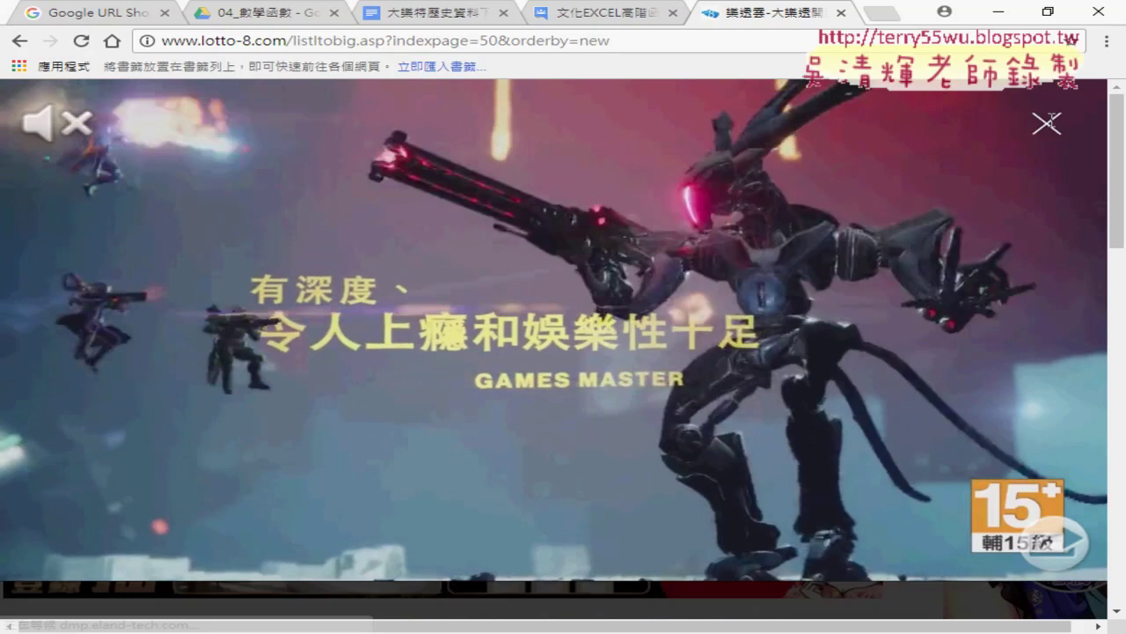
click(1048, 123)
mouse_move(134, 220)
mouse_down()
mouse_move(693, 466)
mouse_move(842, 467)
mouse_up()
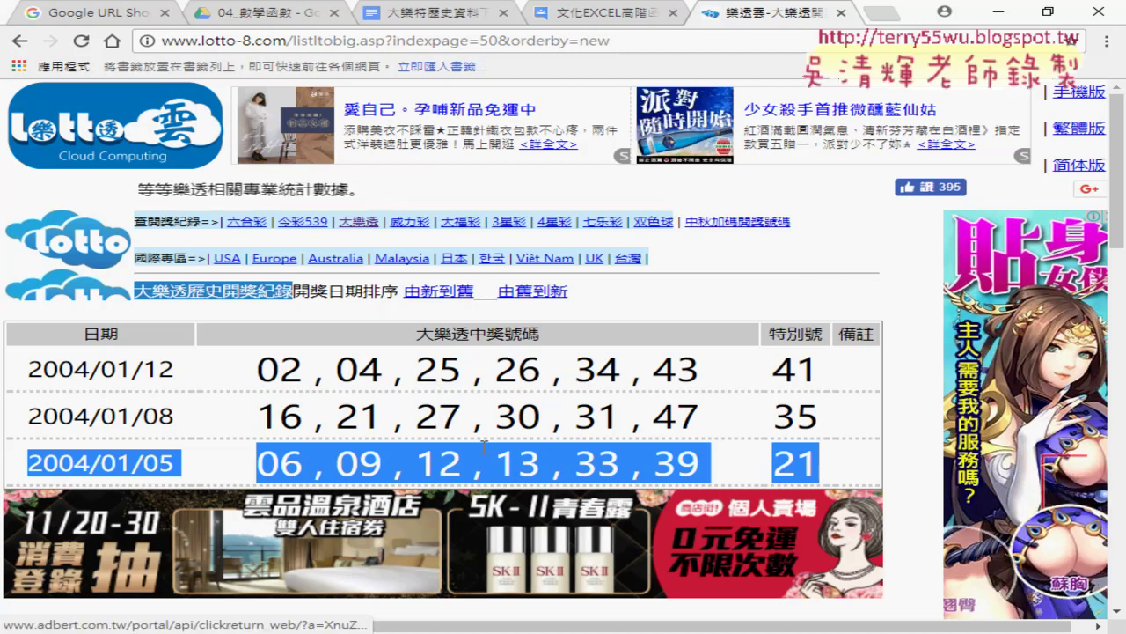
scroll(30, 449, down, 2)
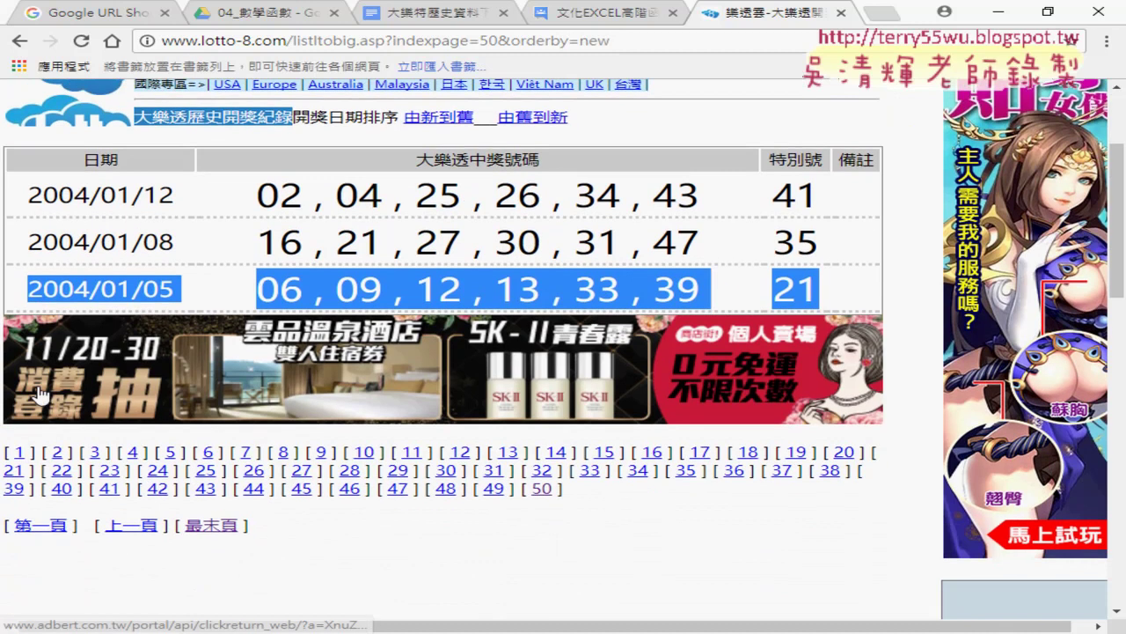
click(18, 452)
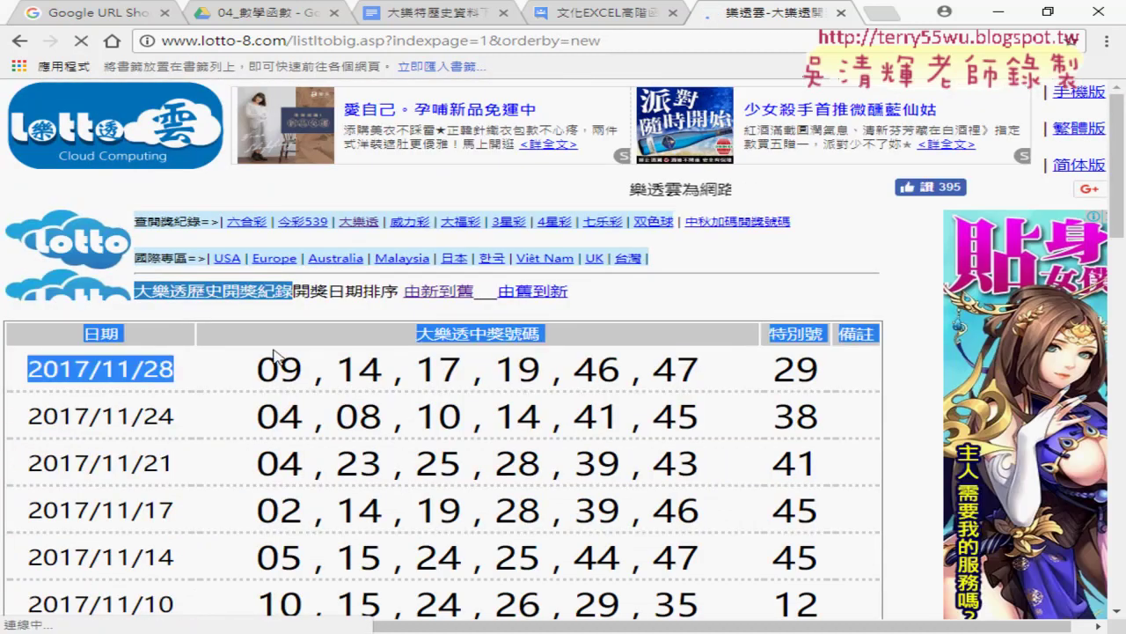
mouse_move(276, 356)
mouse_down()
mouse_move(850, 553)
mouse_move(869, 346)
mouse_up()
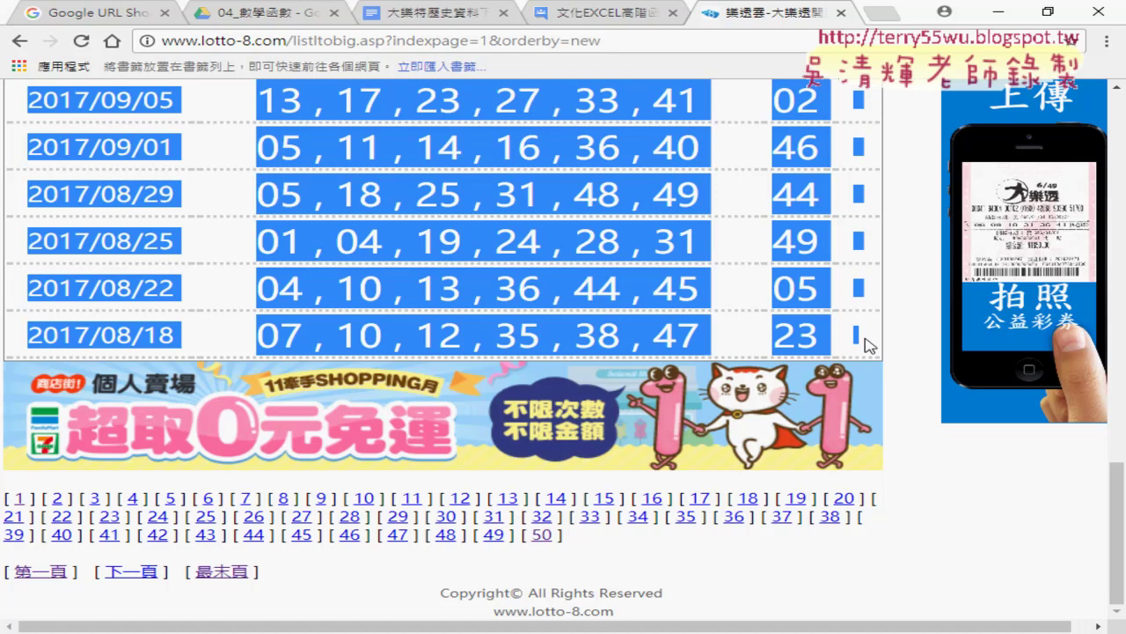
drag(570, 536, 4, 500)
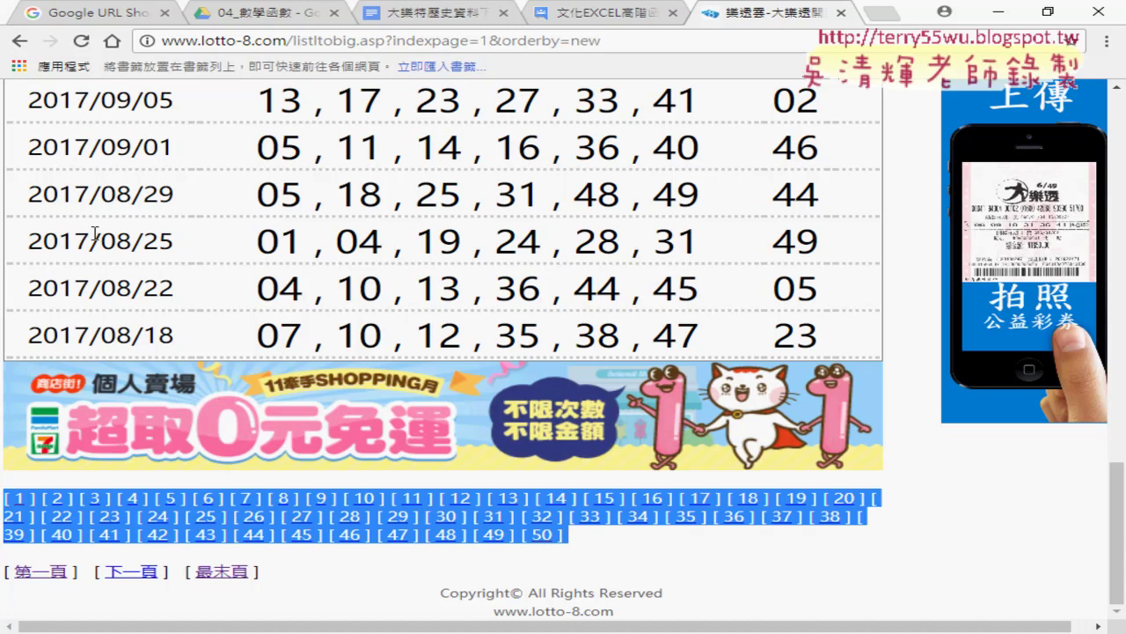
Highlight the table's header row and the first draw's six winning numbers.
scroll(100, 236, up, 15)
scroll(103, 244, down, 2)
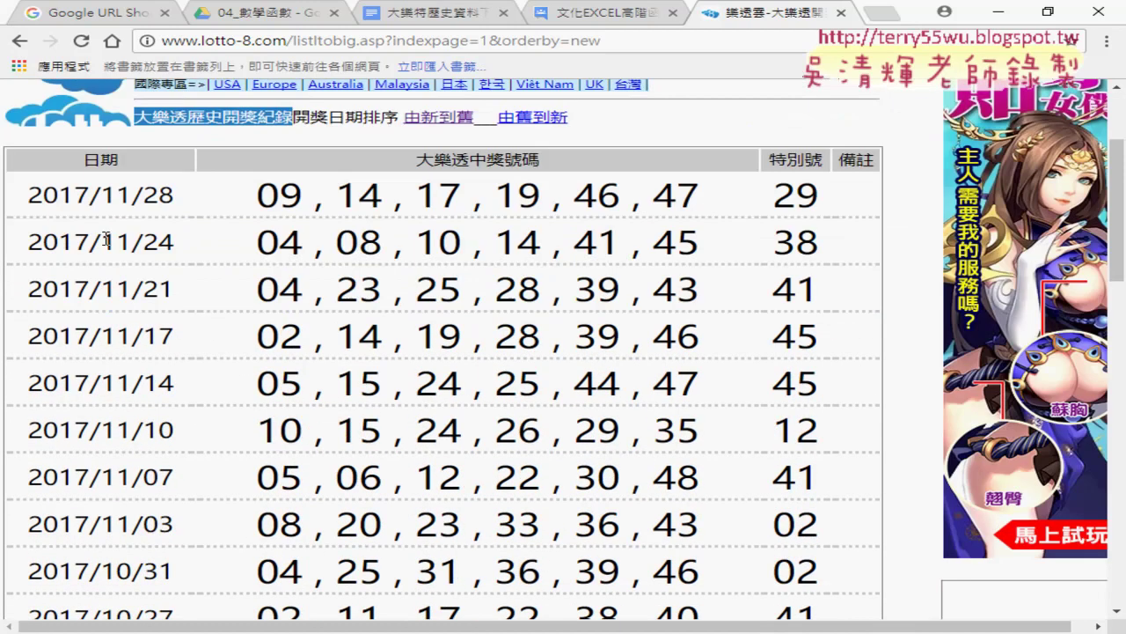
mouse_move(104, 244)
mouse_down()
mouse_move(500, 174)
mouse_move(798, 168)
mouse_up()
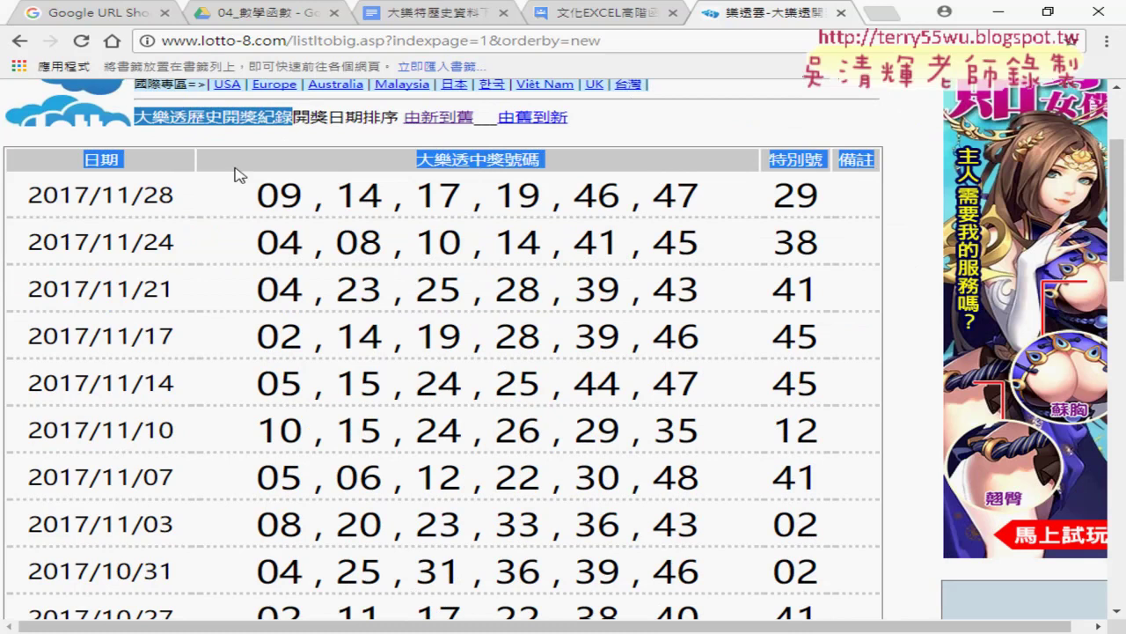
mouse_move(798, 168)
mouse_down()
mouse_move(74, 171)
mouse_move(152, 169)
mouse_up()
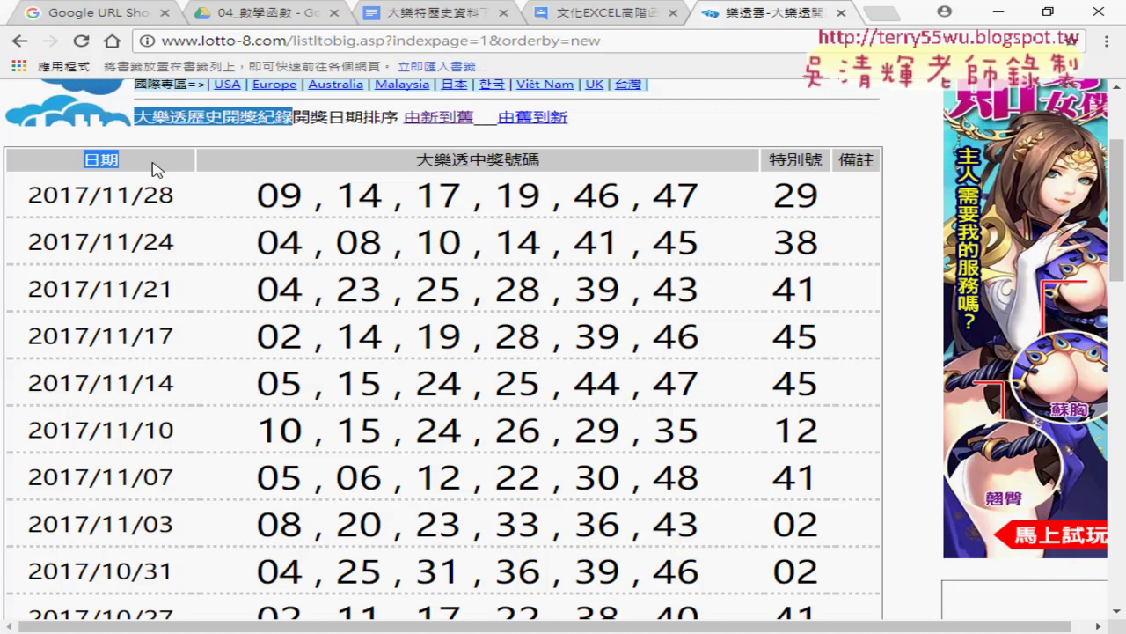
drag(257, 196, 704, 200)
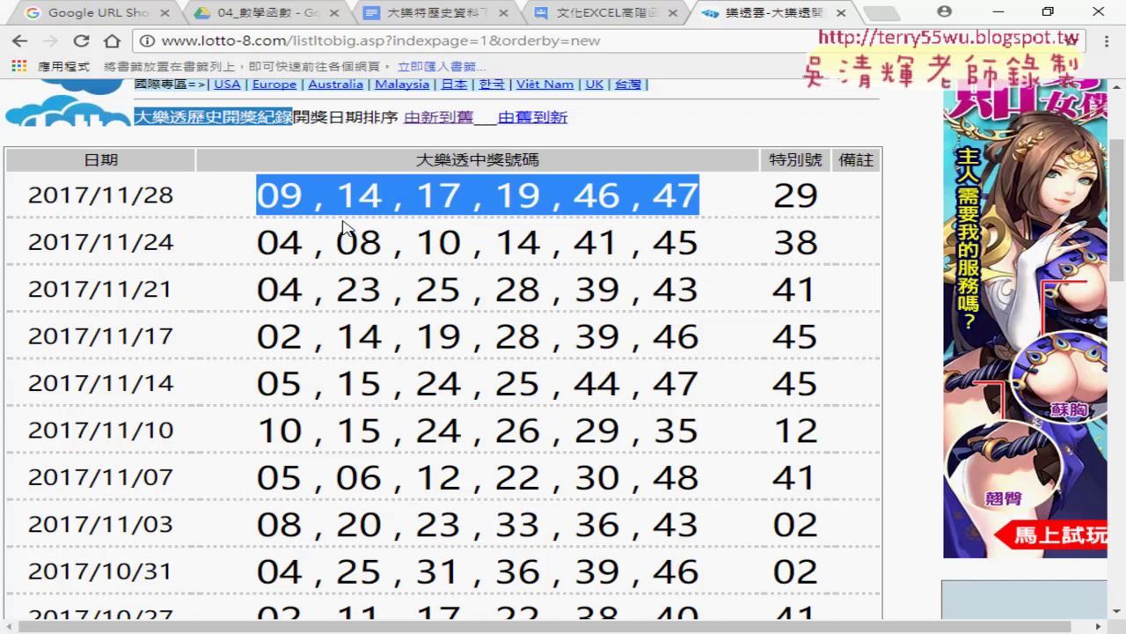
Point out the comma after 09 separating the numbers, then go back to the Google Docs notes.
click(346, 227)
drag(304, 197, 330, 199)
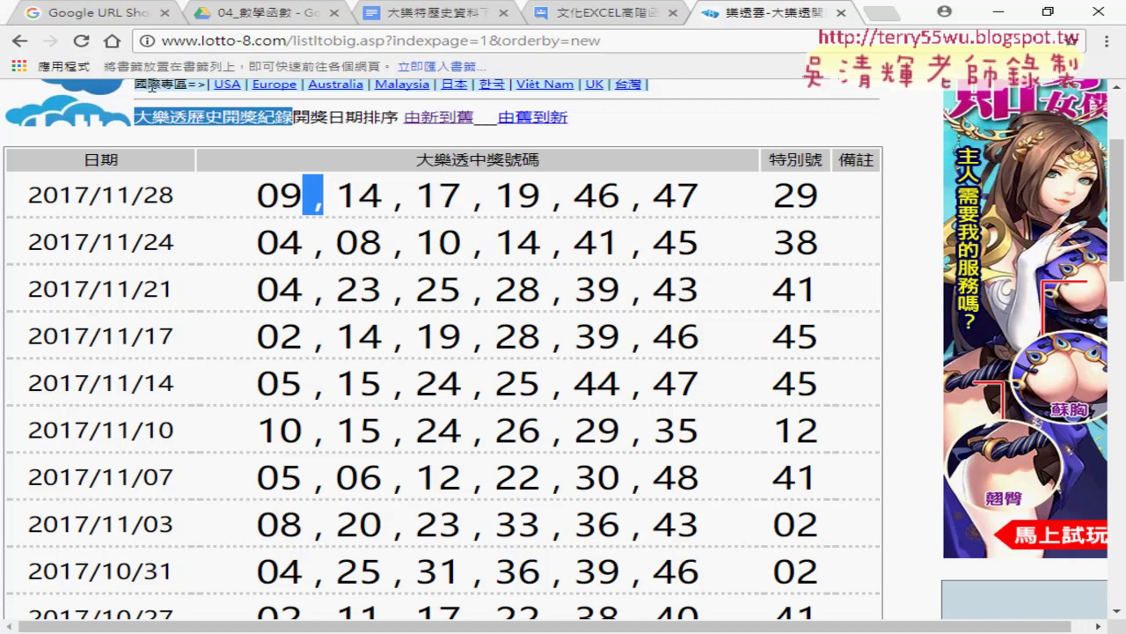
click(426, 19)
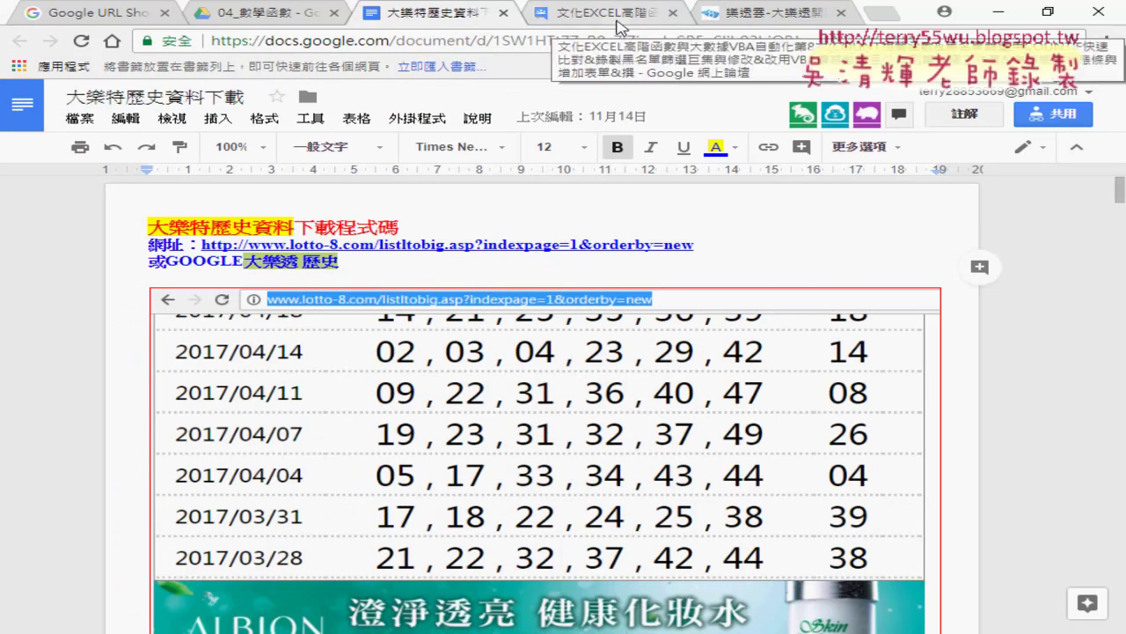
Return to lotto-8.com and scroll page 1 down to 2017/08/18 and the page links 1–50.
click(749, 14)
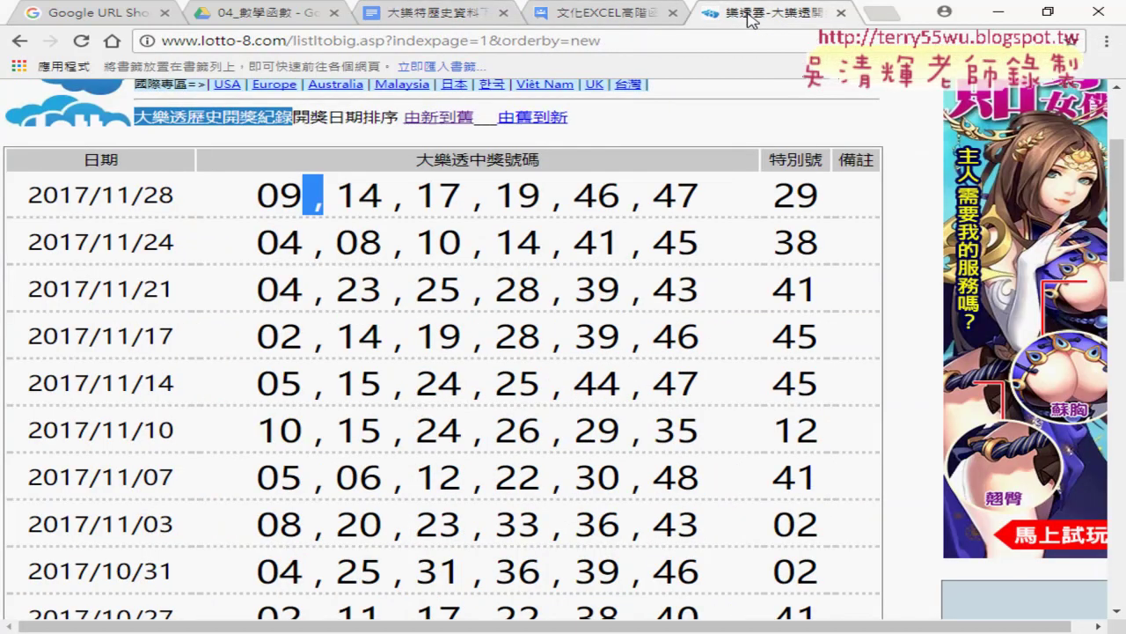
scroll(540, 207, up, 2)
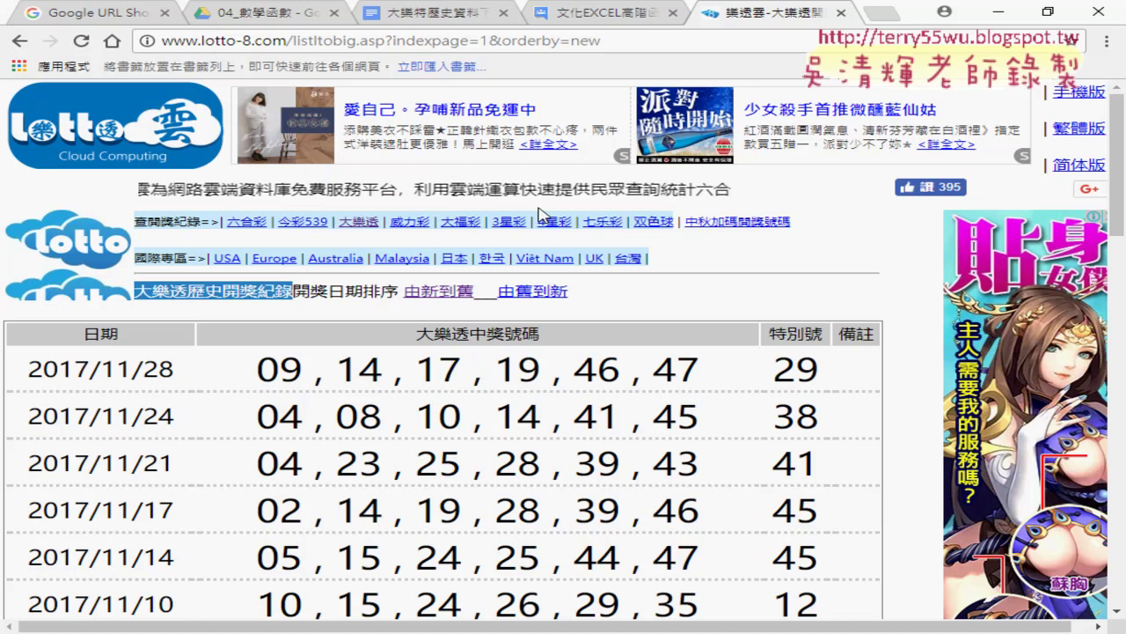
scroll(414, 275, down, 4)
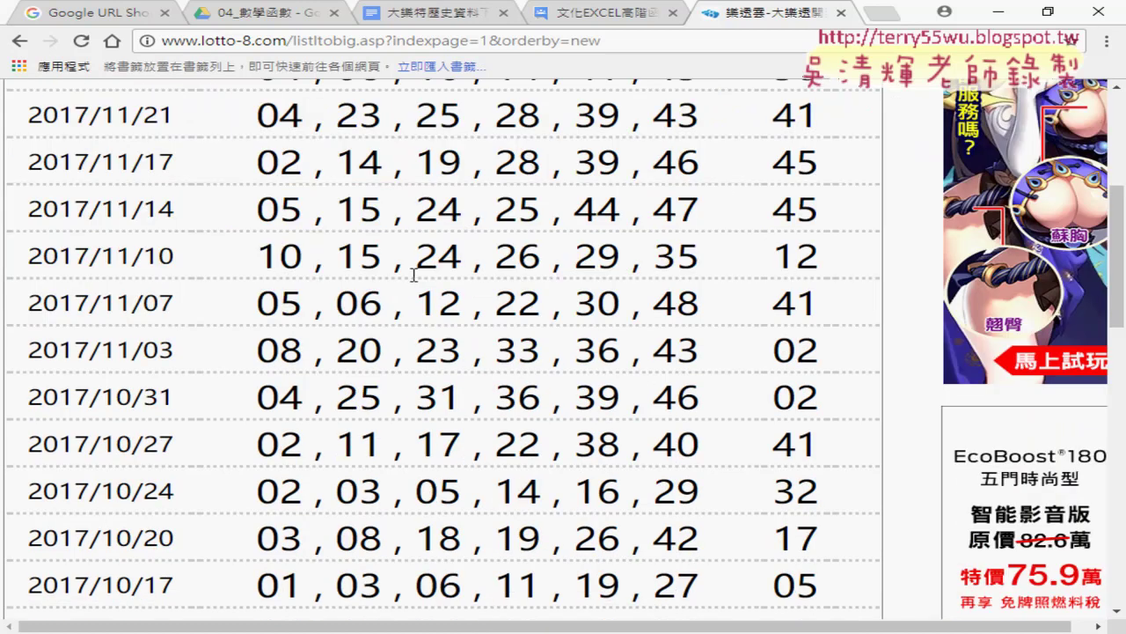
scroll(413, 275, down, 10)
scroll(414, 275, down, 2)
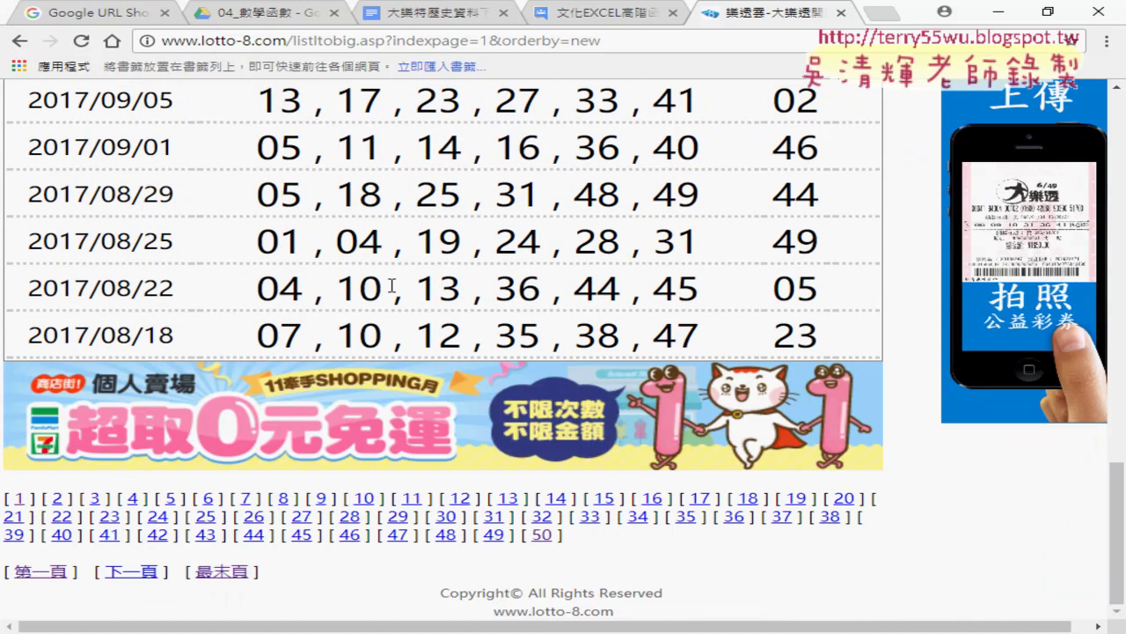
Open page 2 of the draw history and circle its address ending indexpage=2&orderby=new.
click(58, 500)
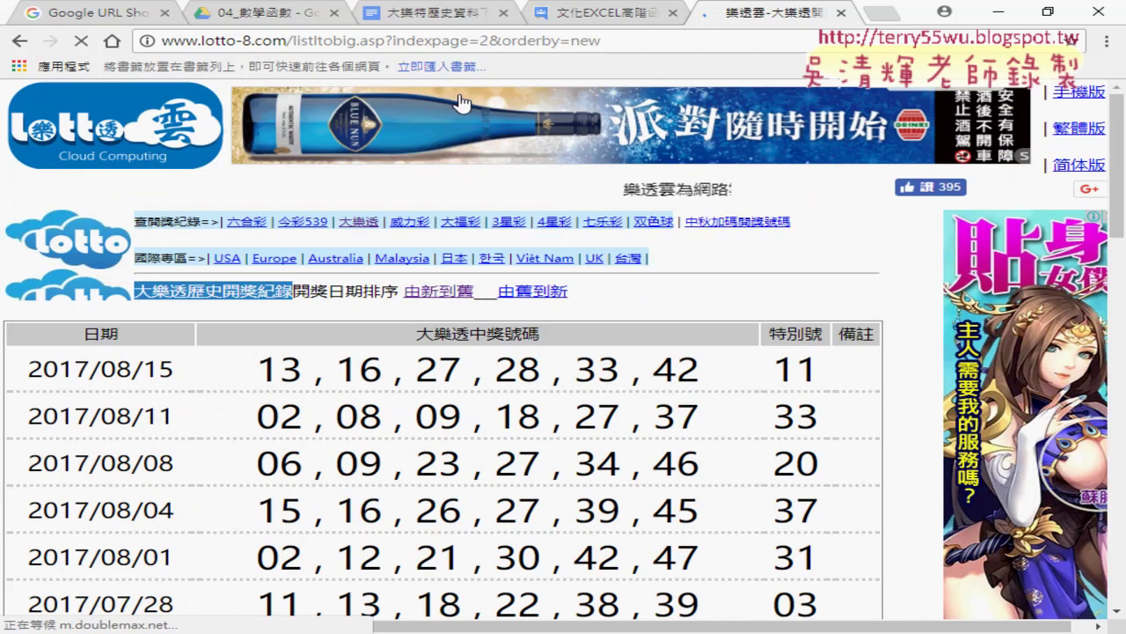
double_click(489, 42)
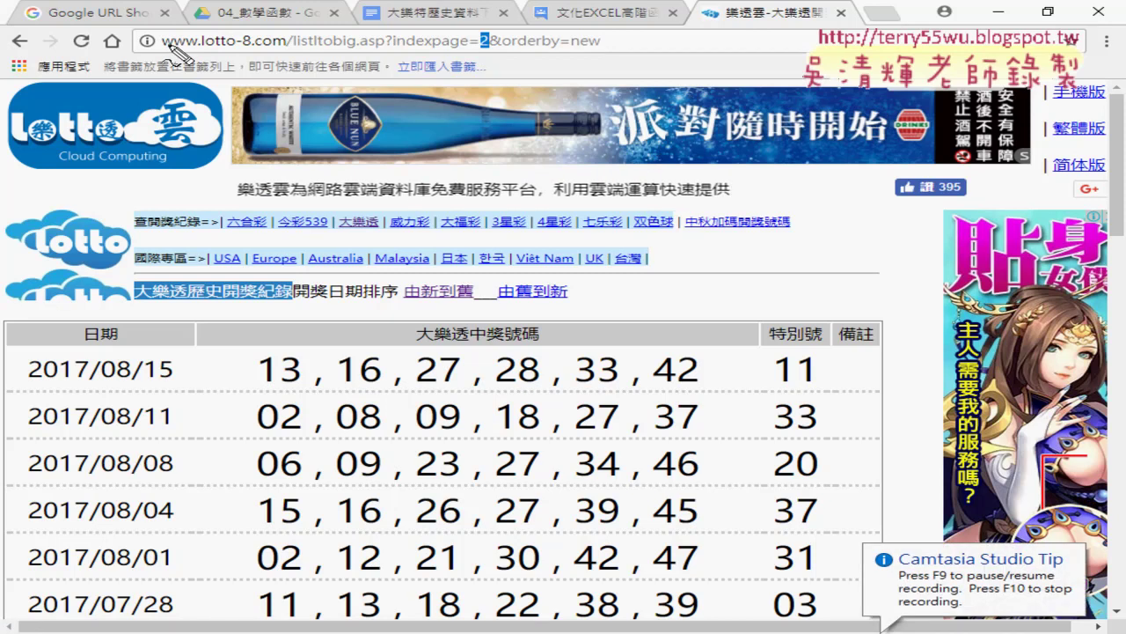
drag(152, 37, 613, 50)
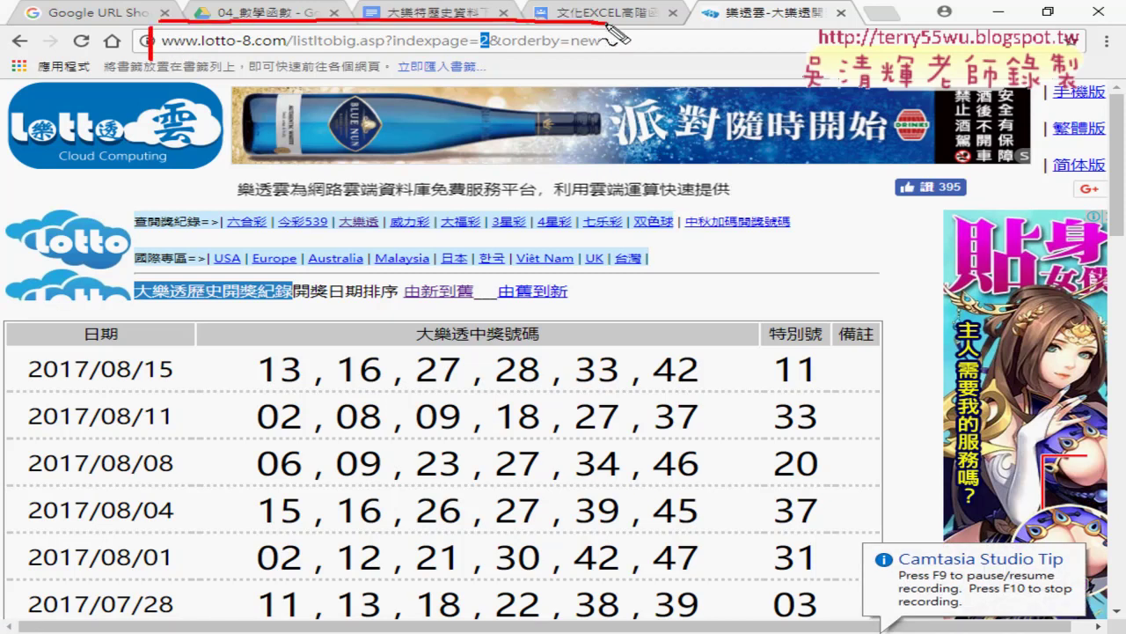
drag(154, 54, 599, 53)
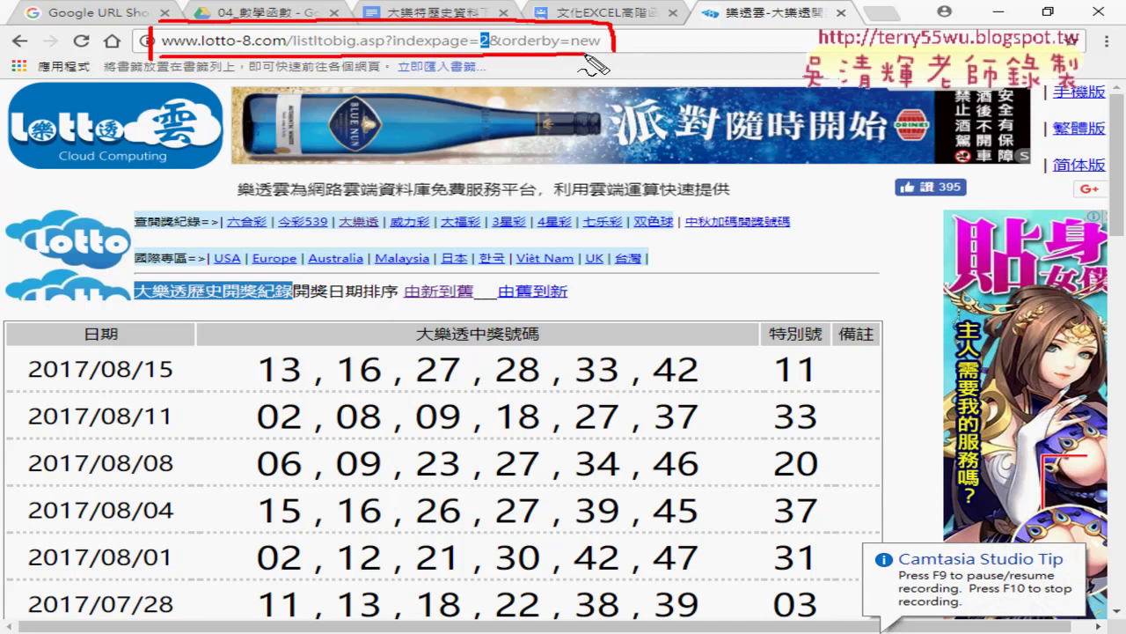
Annotate the address with arrows, a domain underline, the notes htm and php, and a page-number mark.
mouse_move(713, 110)
mouse_down()
mouse_move(665, 60)
mouse_move(744, 79)
mouse_move(771, 63)
mouse_move(700, 84)
mouse_up()
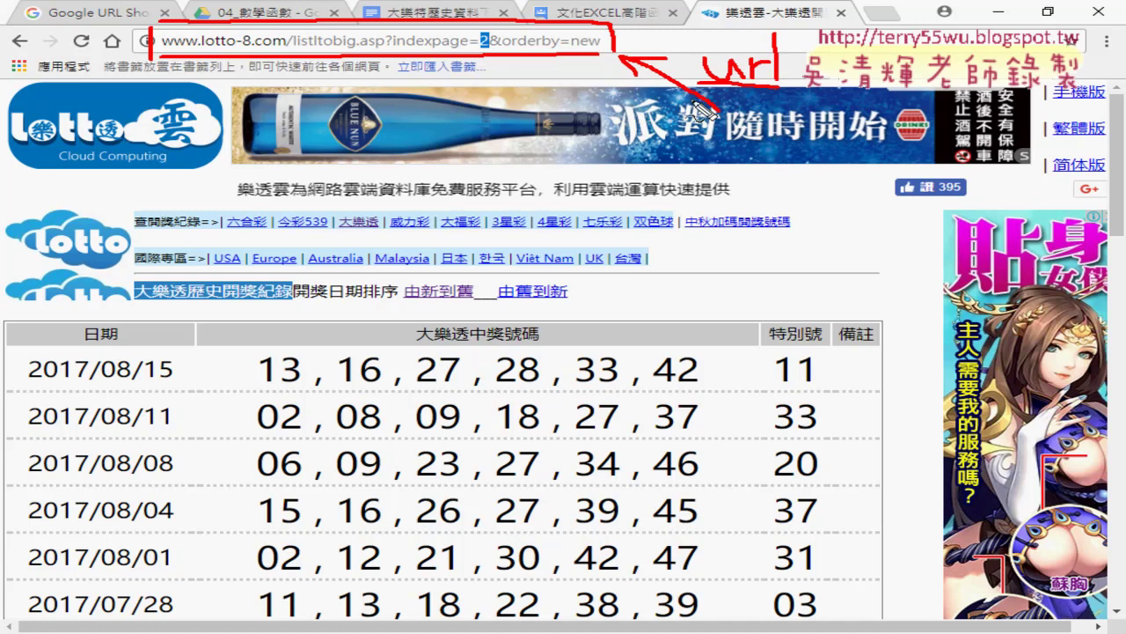
drag(737, 42, 655, 55)
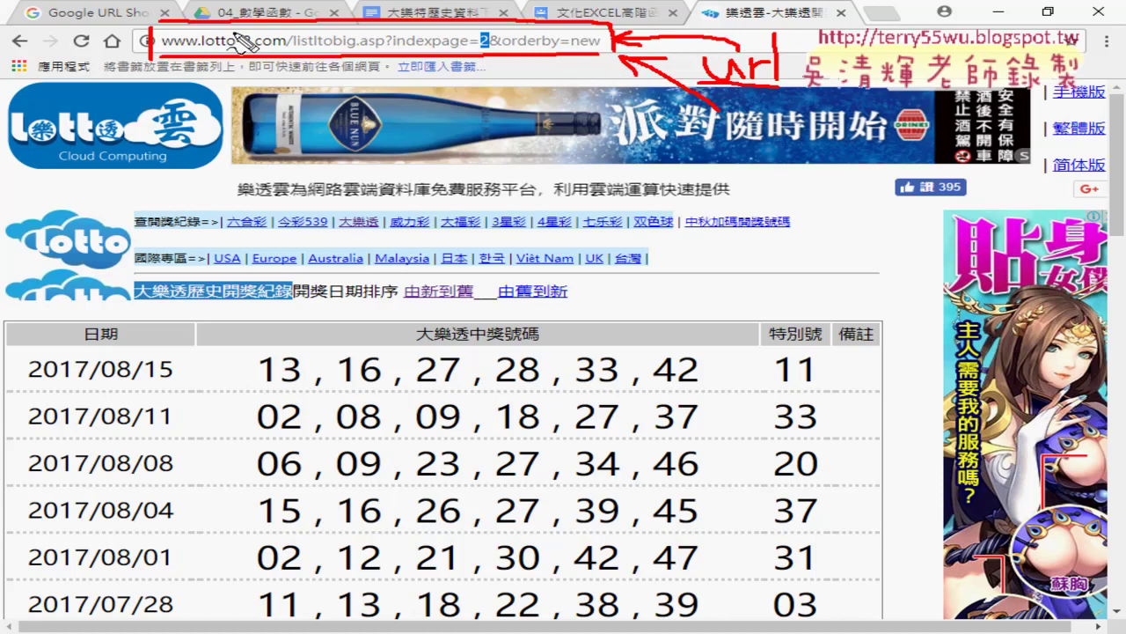
drag(165, 52, 328, 52)
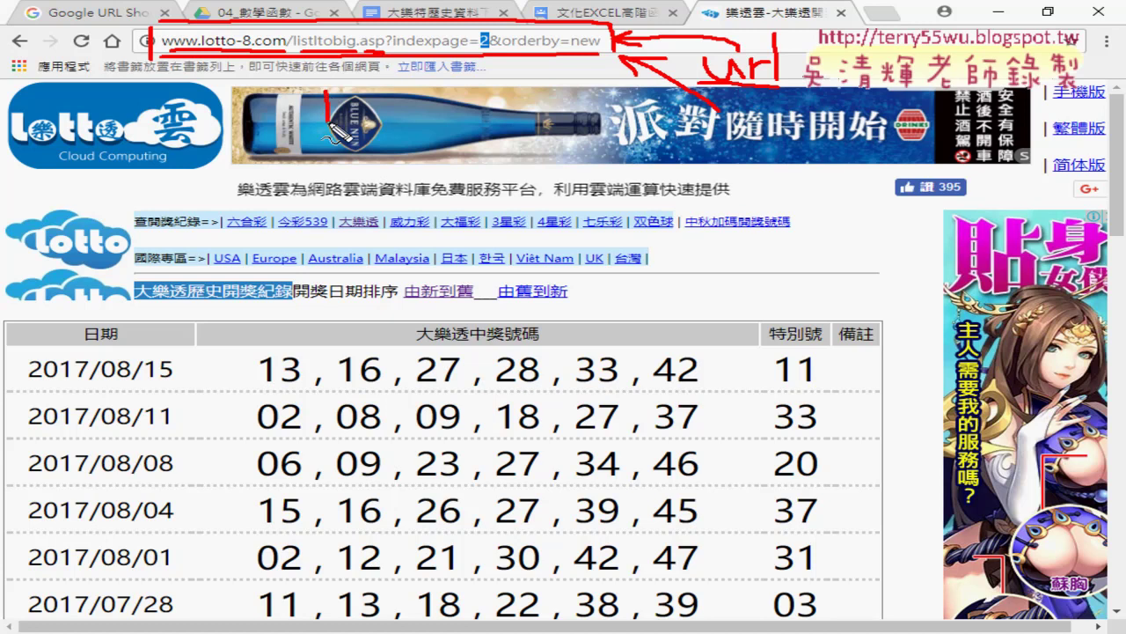
mouse_move(328, 93)
mouse_down()
mouse_move(344, 122)
mouse_move(392, 106)
mouse_move(411, 116)
mouse_up()
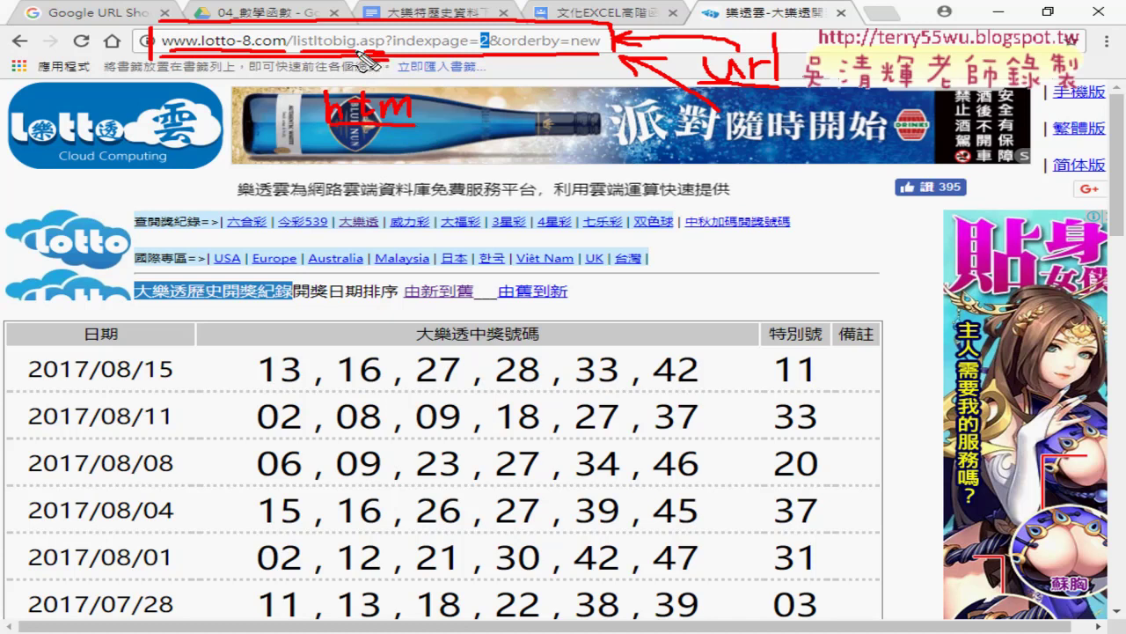
mouse_move(369, 154)
mouse_down()
mouse_move(370, 189)
mouse_move(372, 171)
mouse_move(413, 190)
mouse_up()
mouse_move(421, 151)
mouse_down()
mouse_move(421, 199)
mouse_move(422, 176)
mouse_up()
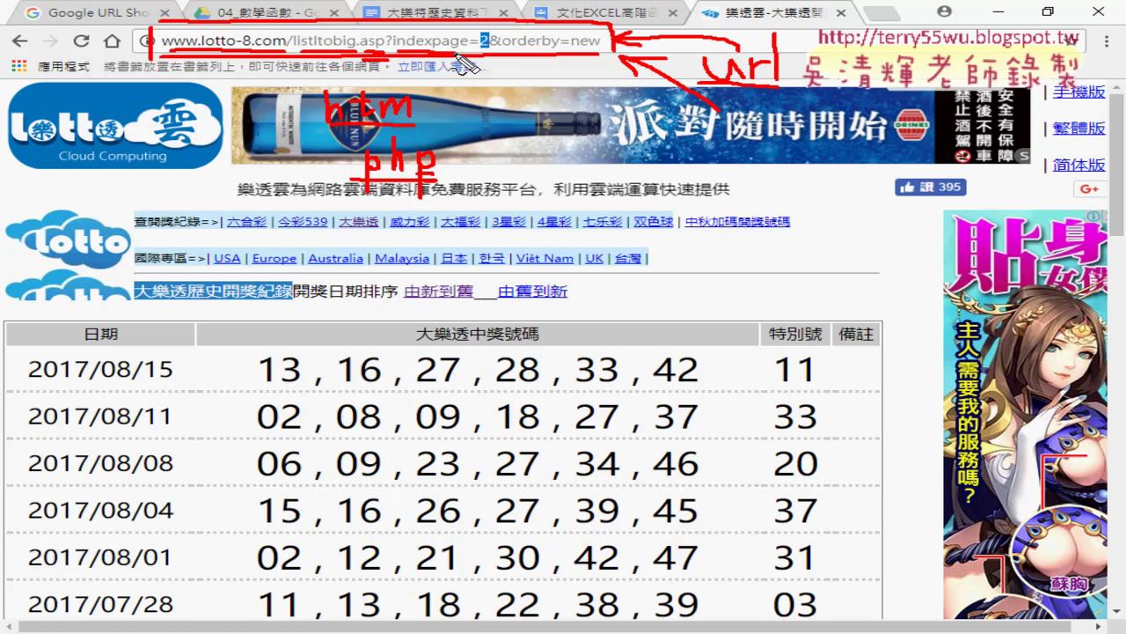
drag(482, 35, 490, 51)
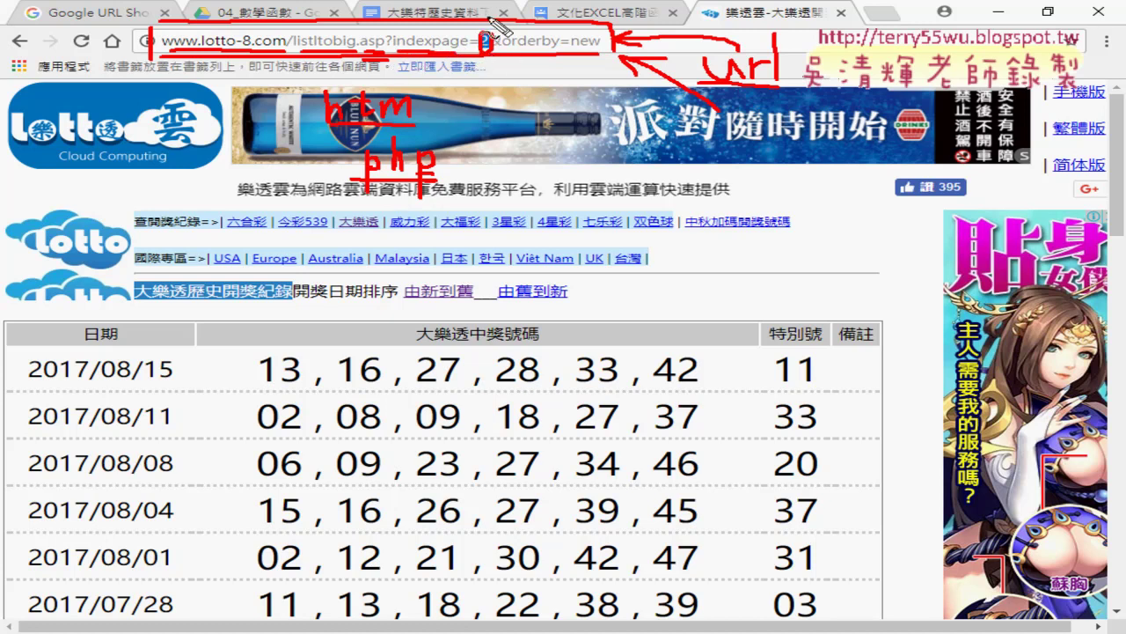
drag(485, 4, 484, 52)
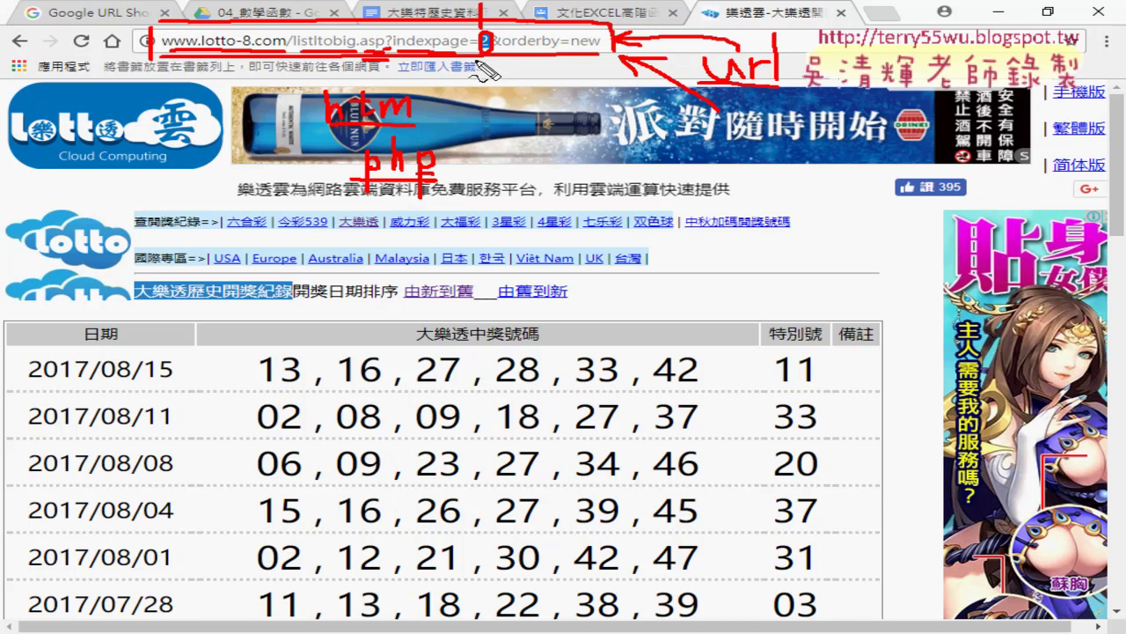
mouse_move(475, 79)
mouse_down()
mouse_move(467, 99)
mouse_move(491, 93)
mouse_up()
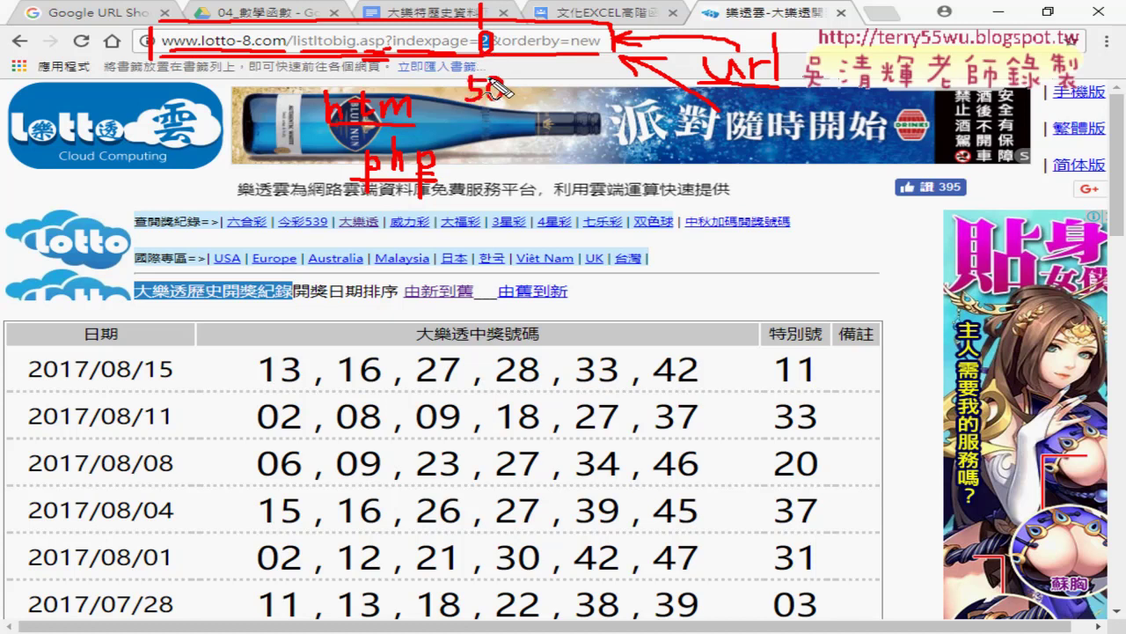
key(Escape)
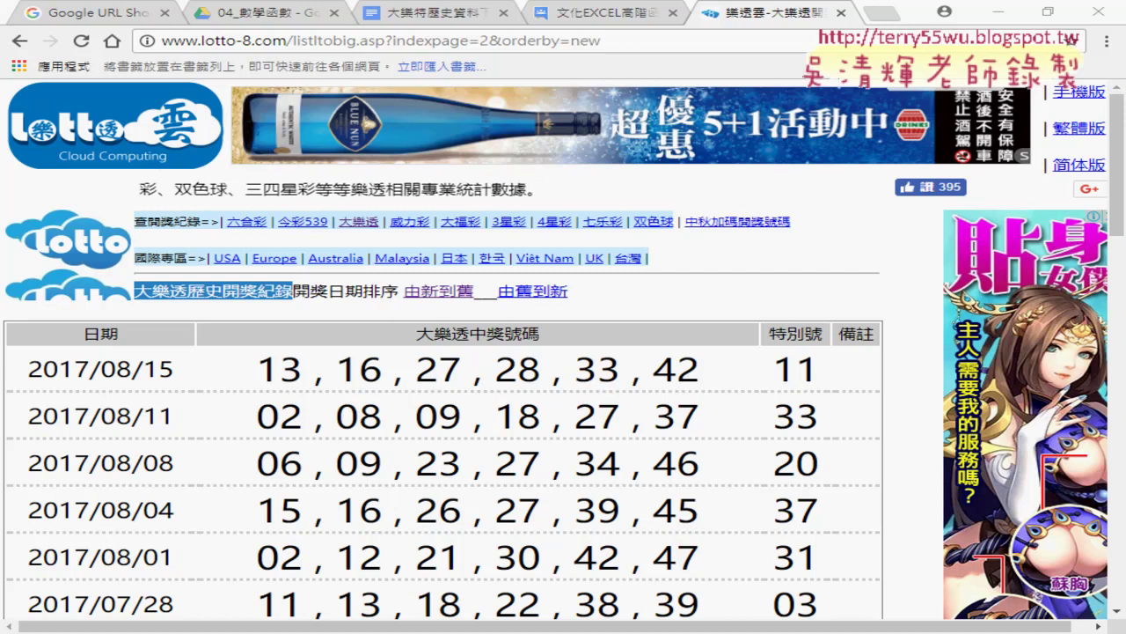
key(super)
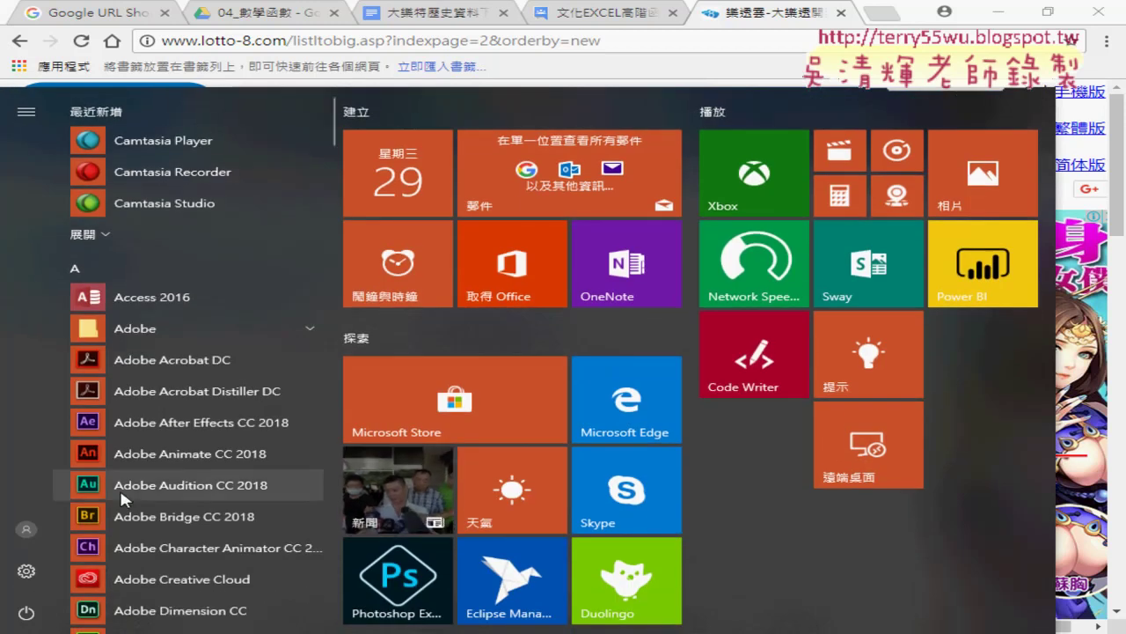
Scroll the Start menu app list down to E and launch Excel 2016.
scroll(170, 448, down, 3)
scroll(170, 449, down, 10)
scroll(170, 448, down, 1)
scroll(170, 449, down, 6)
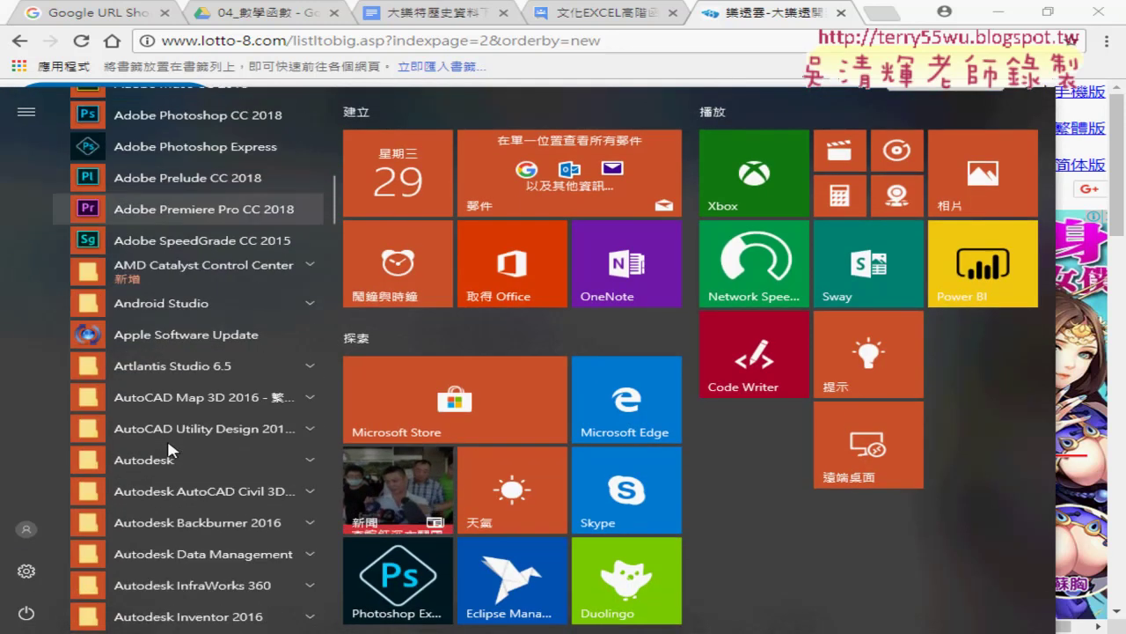
scroll(170, 449, down, 8)
scroll(168, 445, down, 8)
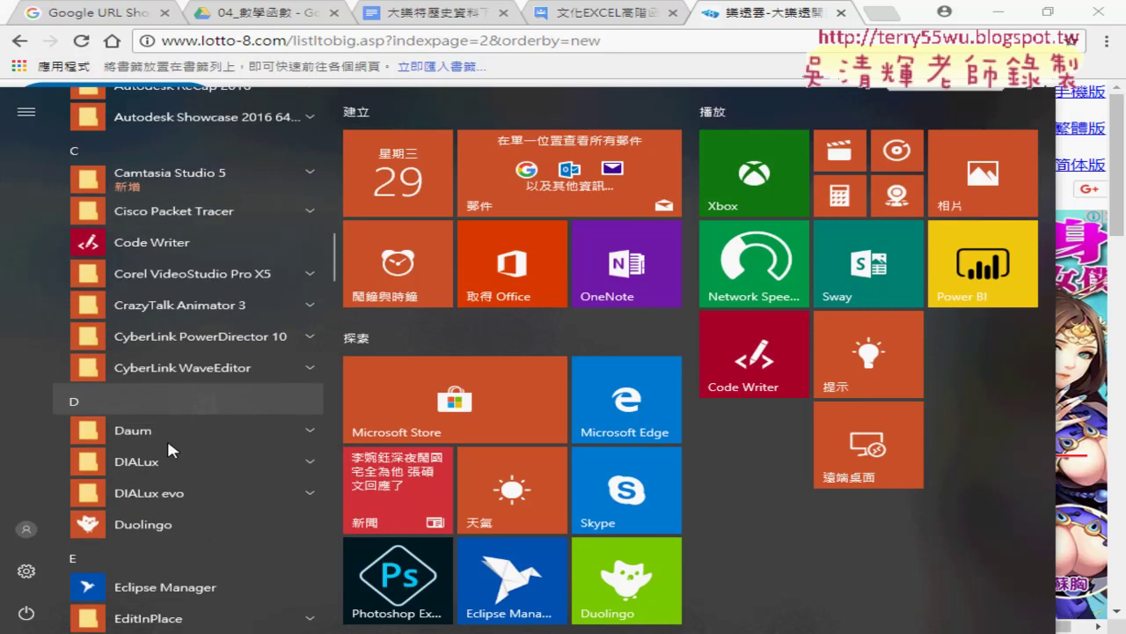
scroll(169, 445, down, 1)
scroll(168, 442, down, 4)
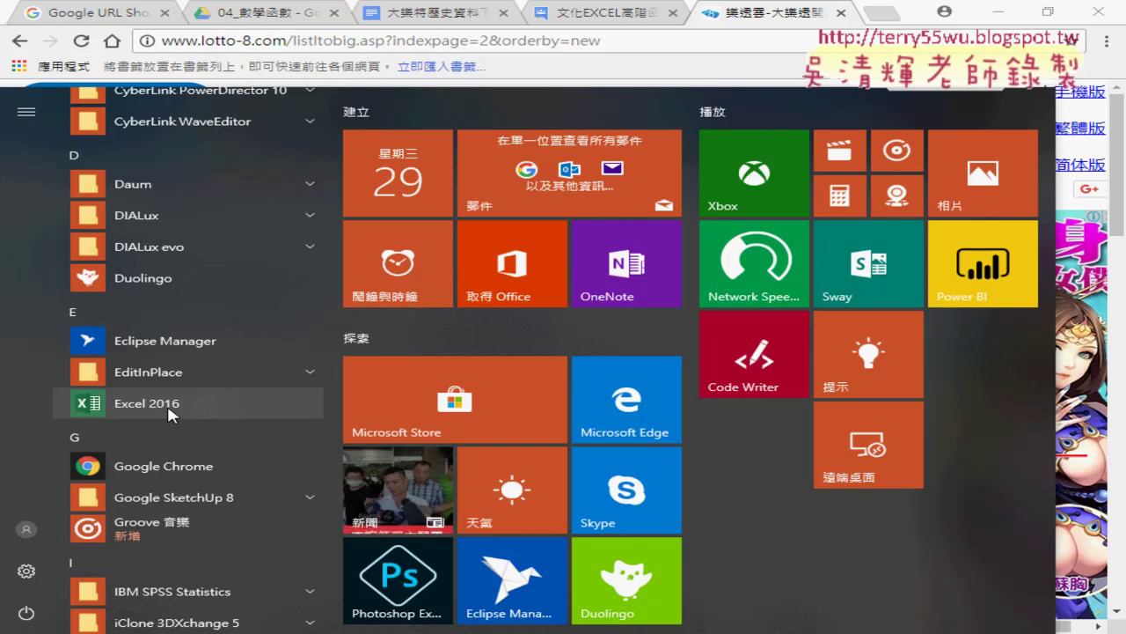
click(170, 412)
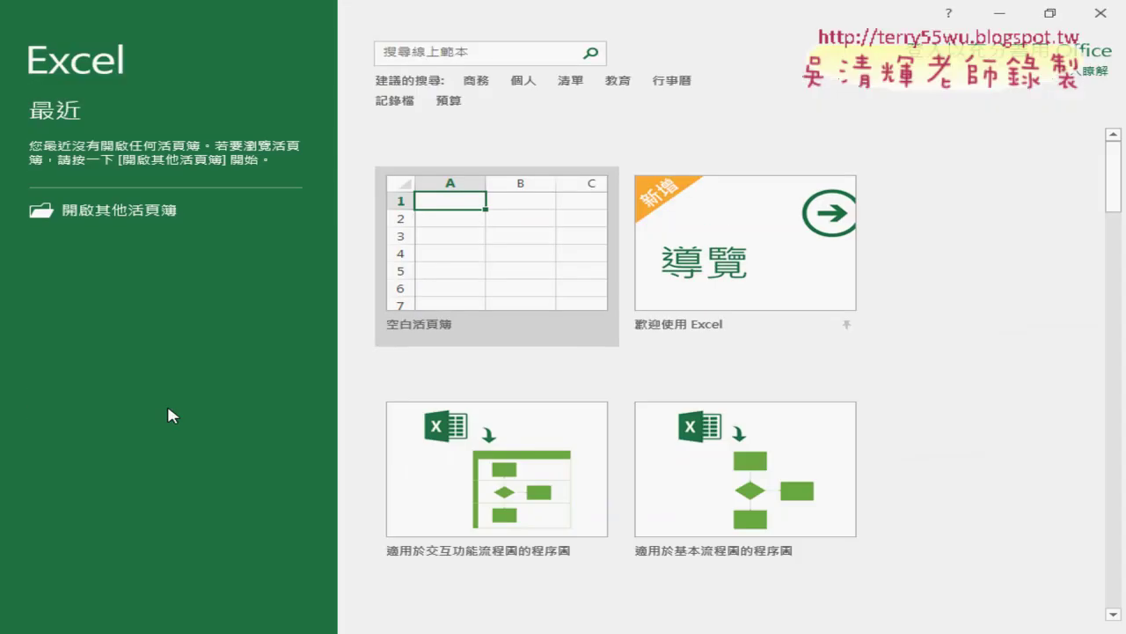
Create blank workbook 活頁簿1, select cell A1, and show the 資料 data commands.
click(471, 257)
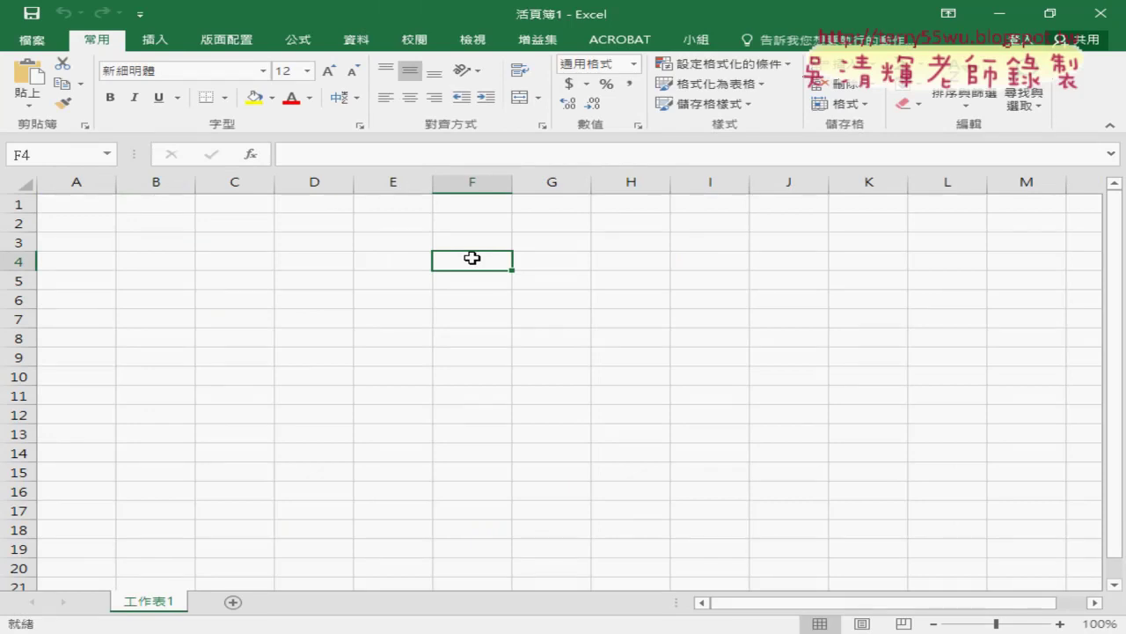
click(84, 207)
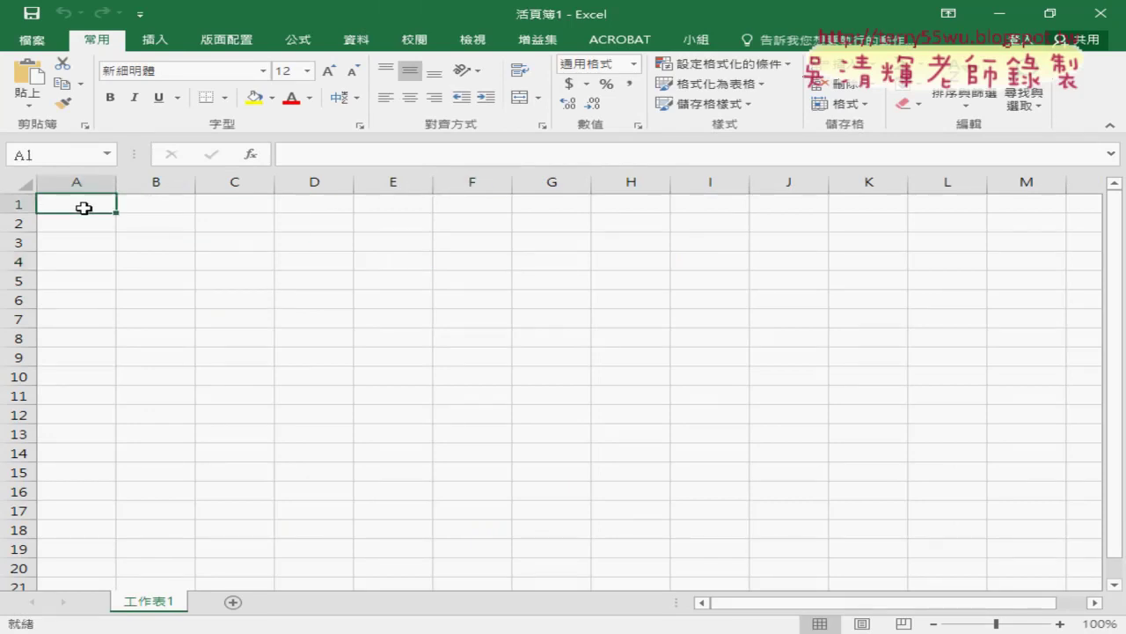
click(356, 40)
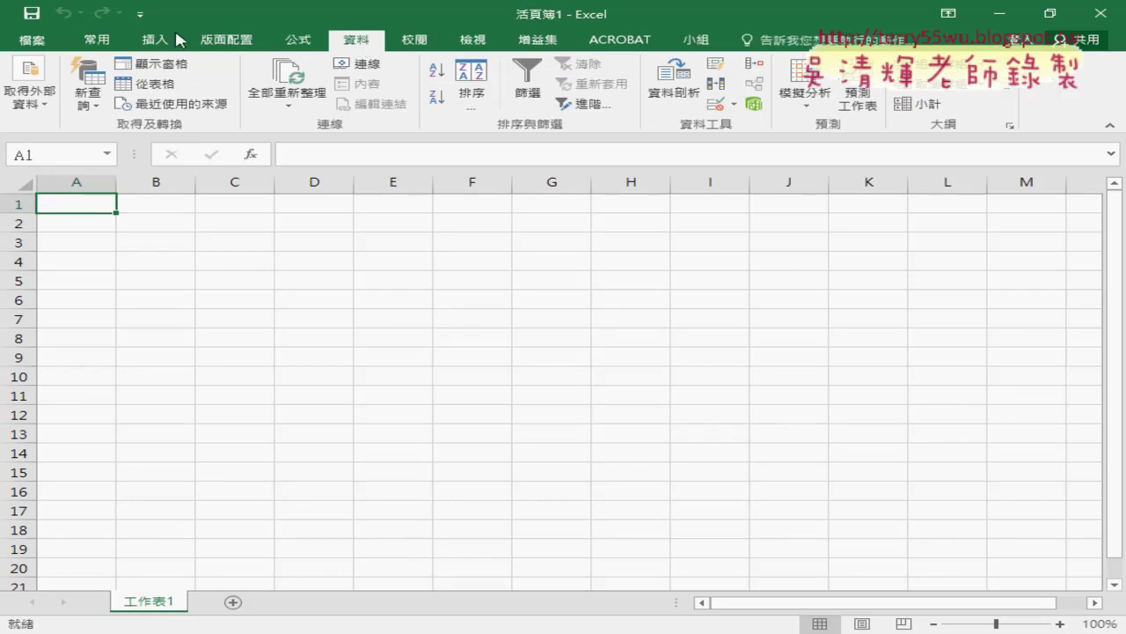
Enable the 開發人員 developer tab in Excel Options' 自訂功能區 settings.
click(139, 14)
key(Escape)
click(176, 210)
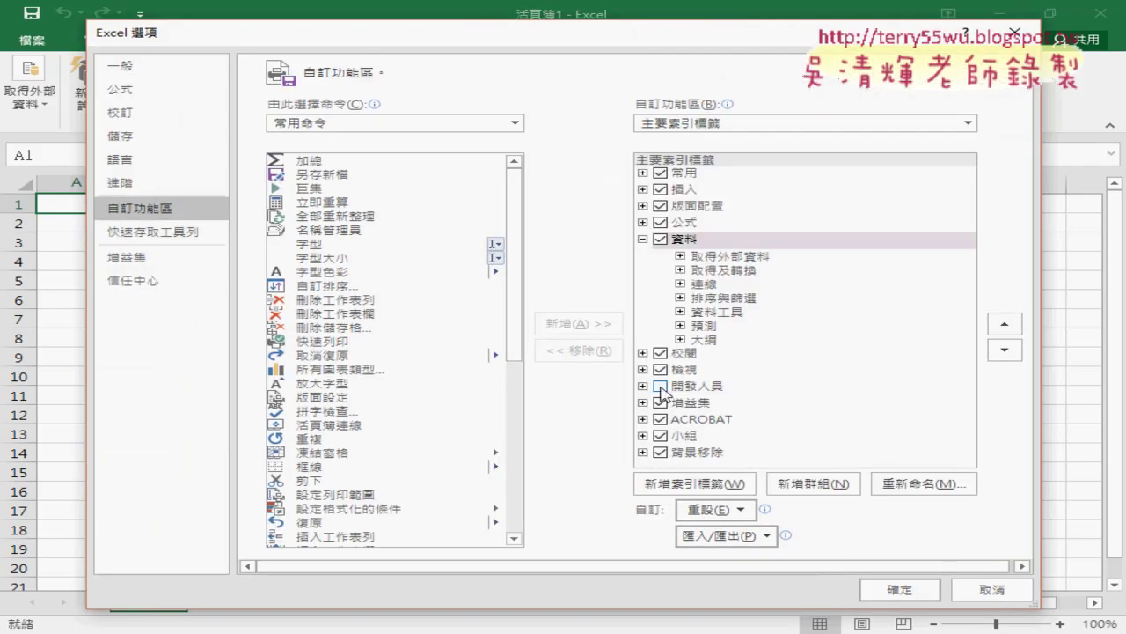
click(661, 387)
click(898, 589)
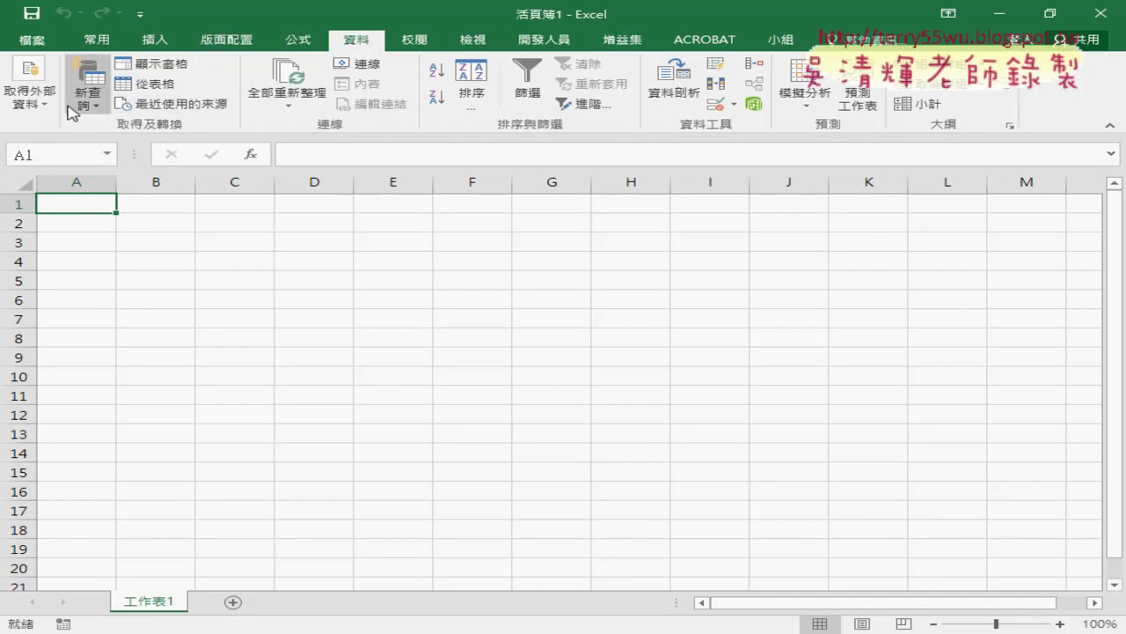
Open the 新增 Web 查詢 dialog via Get External Data > From Web, moved top-left and enlarged.
click(40, 112)
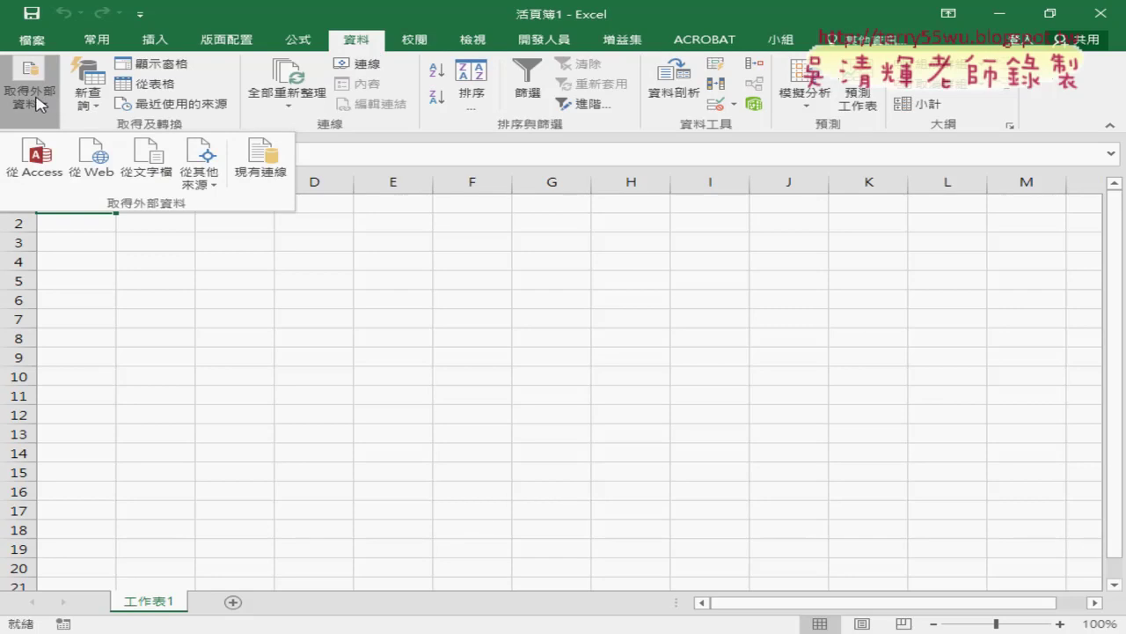
click(94, 175)
drag(92, 194, 110, 205)
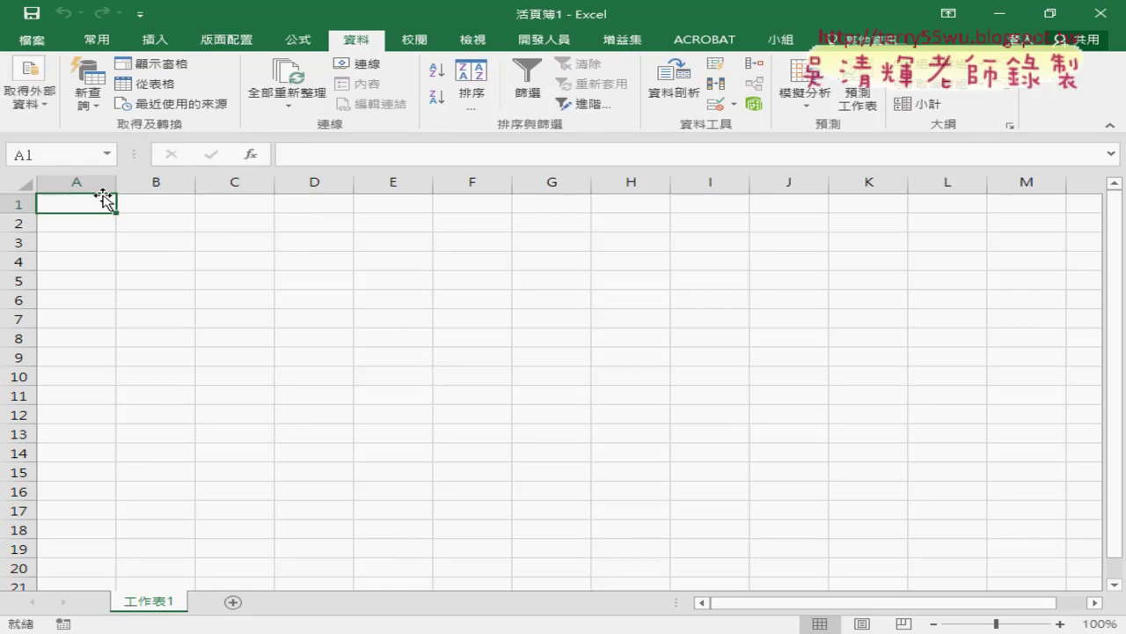
click(38, 110)
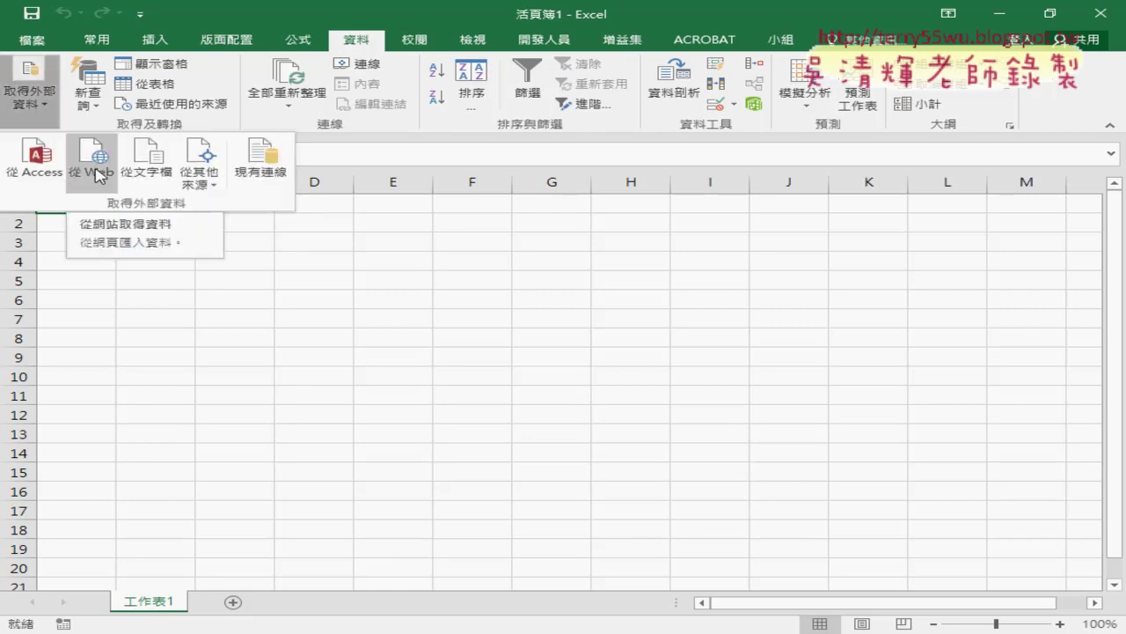
click(99, 174)
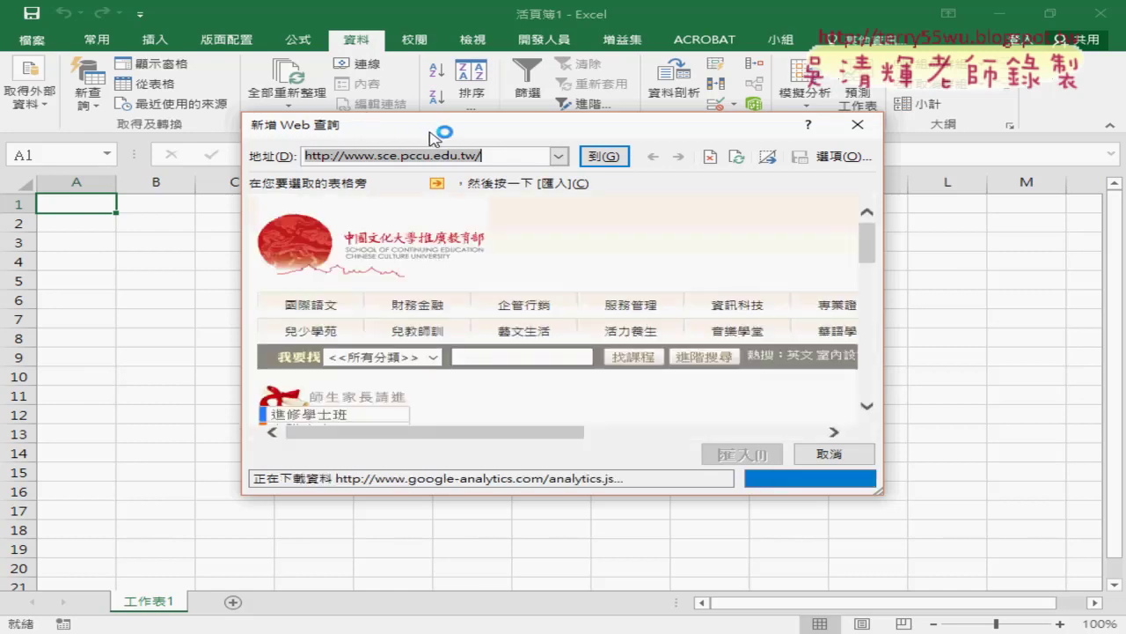
drag(297, 100, 219, 44)
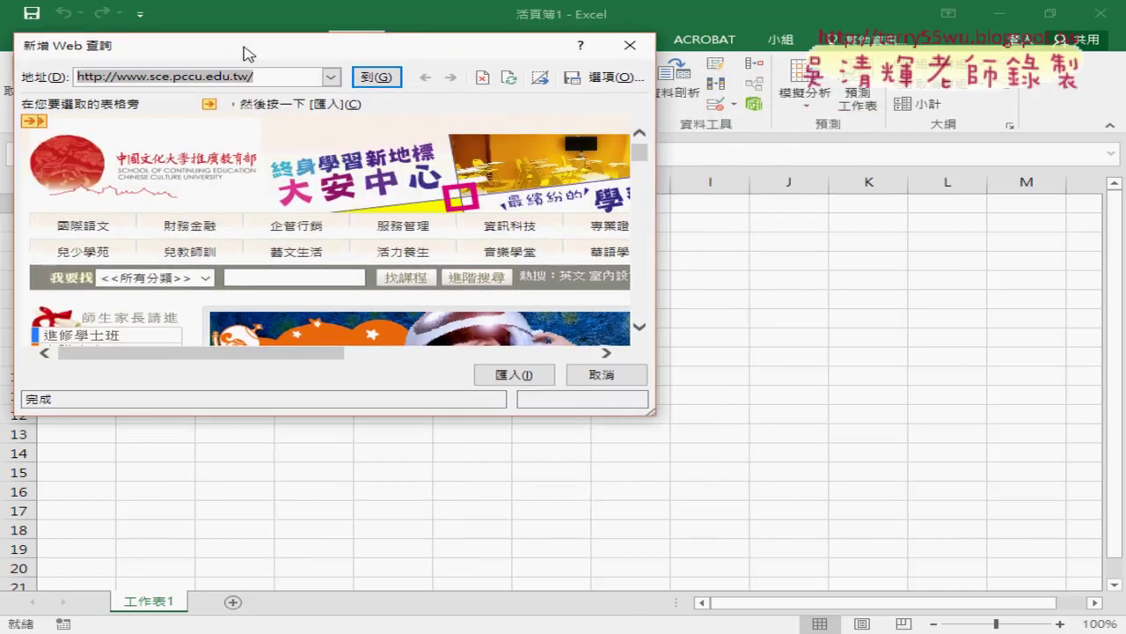
drag(668, 397, 993, 549)
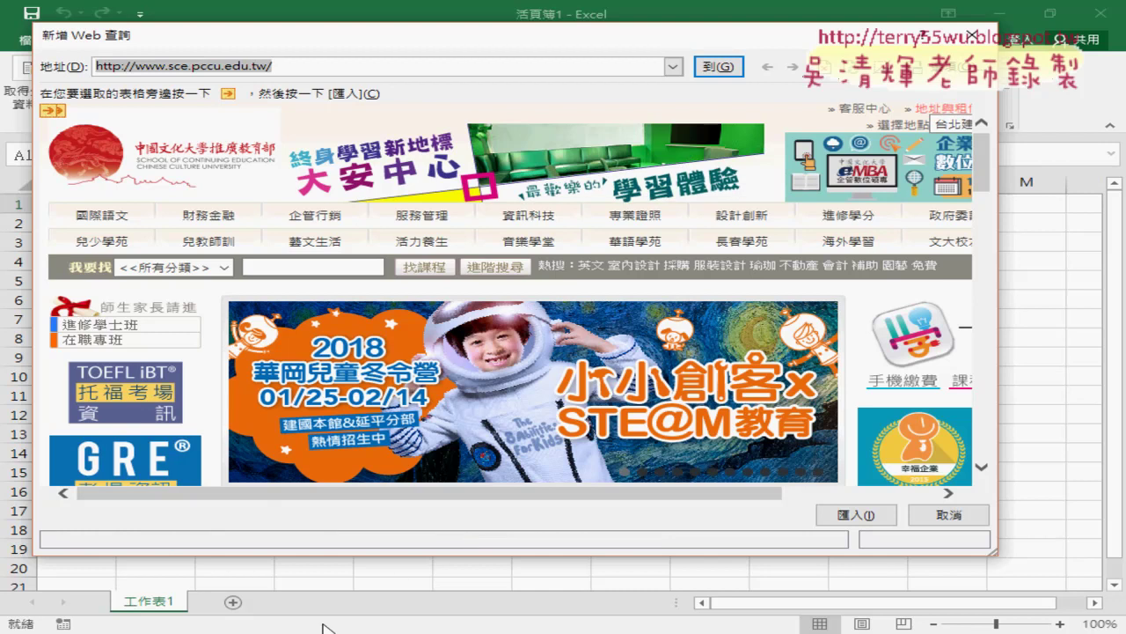
Copy the lotto-8.com page 1 address (indexpage=1&orderby=new) and return to the web query window.
click(325, 537)
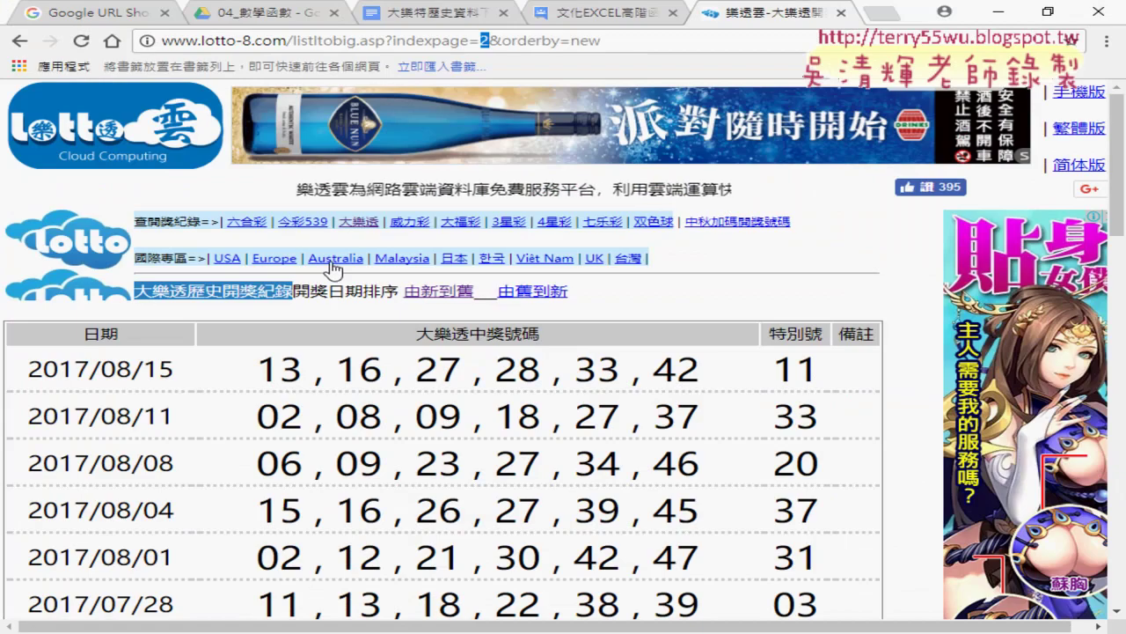
scroll(307, 315, down, 4)
scroll(307, 317, down, 5)
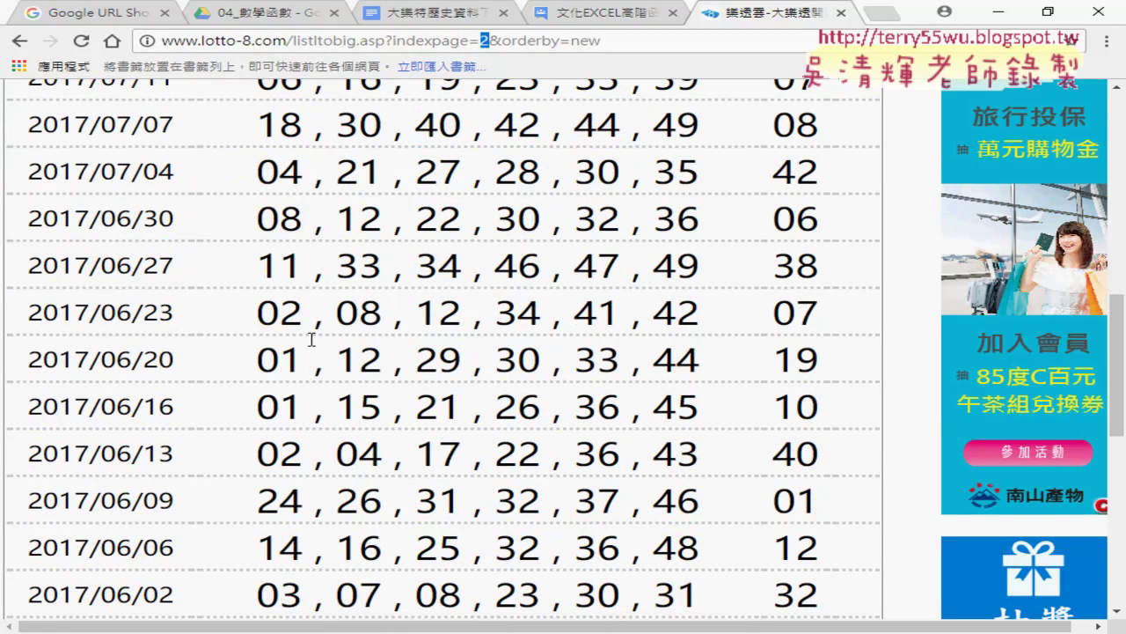
scroll(305, 359, down, 7)
click(19, 498)
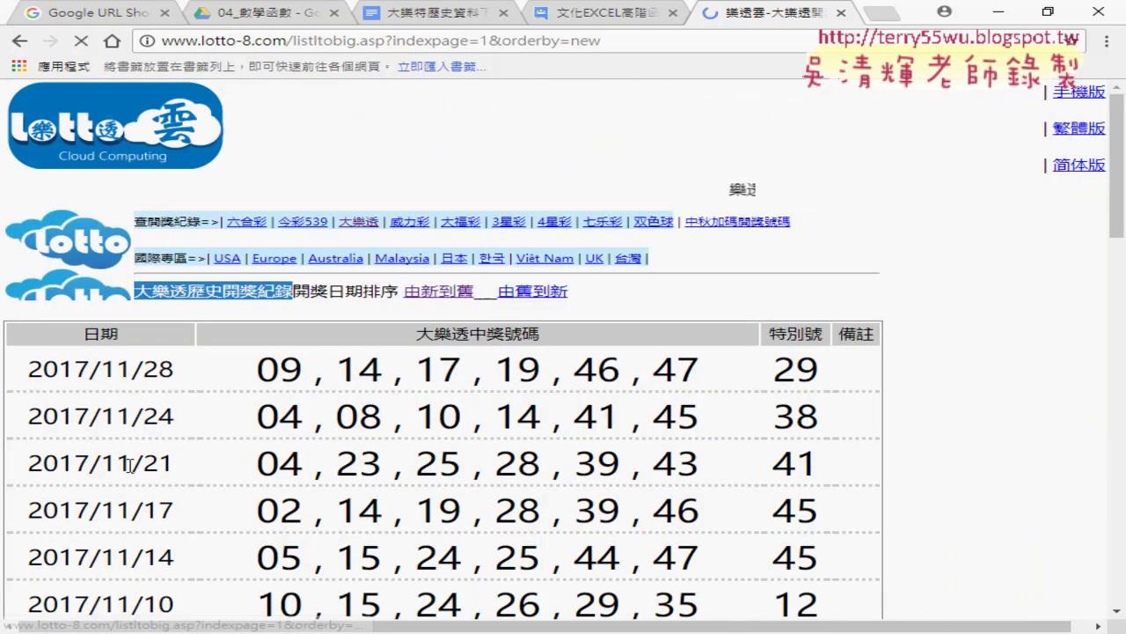
click(466, 41)
right_click(467, 40)
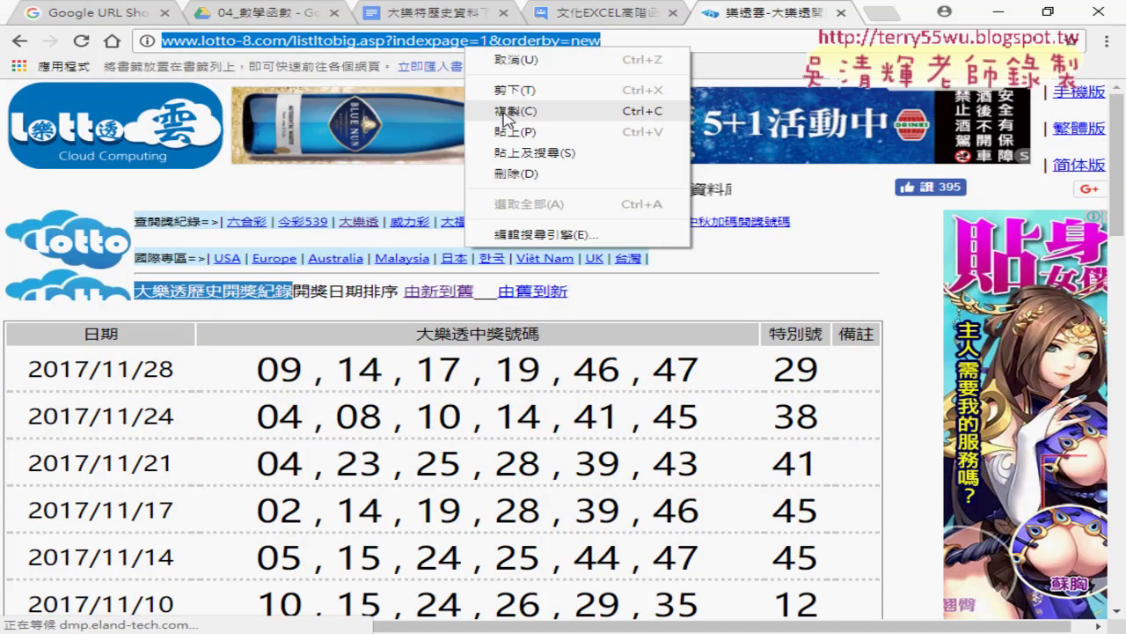
click(503, 111)
key(alt+Tab)
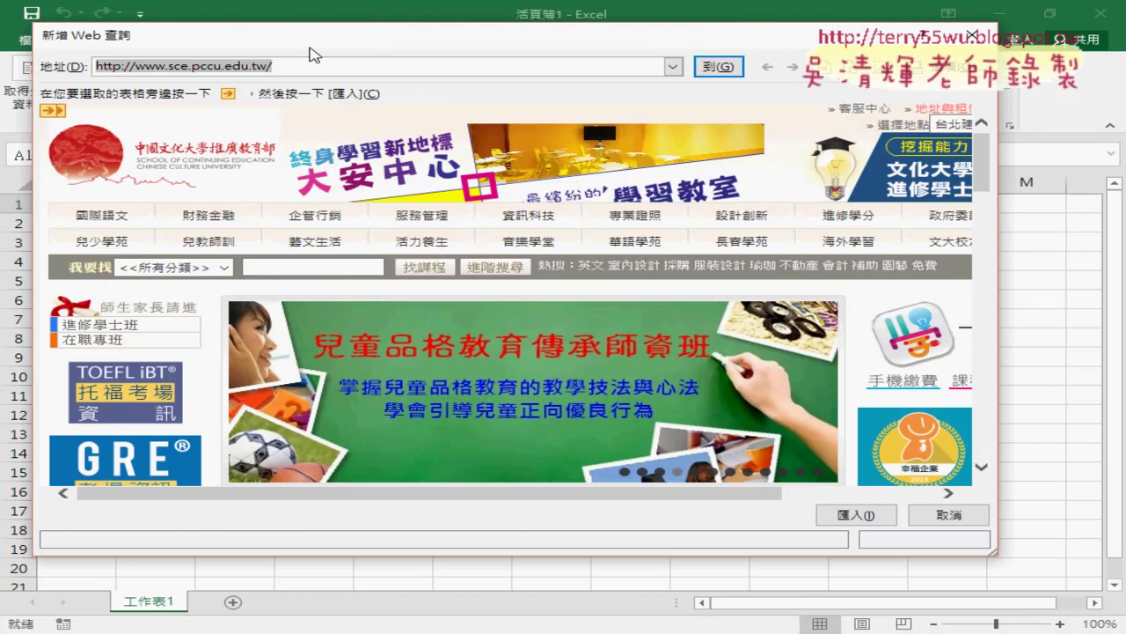
Paste the lotto-8.com page 1 address into the web query, load it, and accept every script-error prompt with 是(Y).
right_click(294, 70)
click(327, 116)
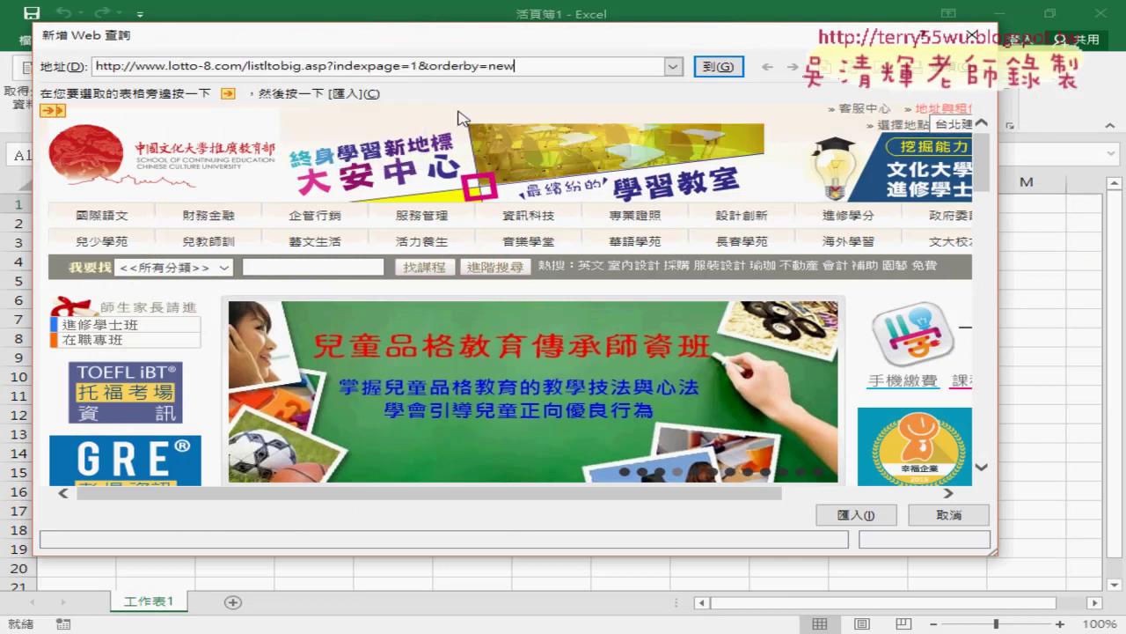
click(711, 67)
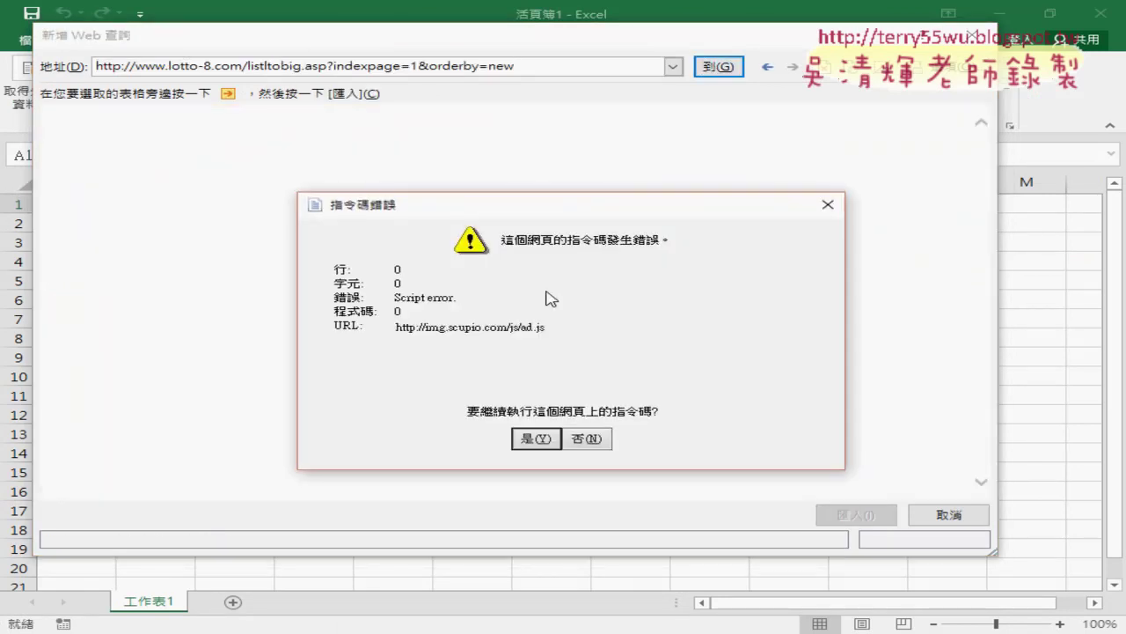
click(529, 439)
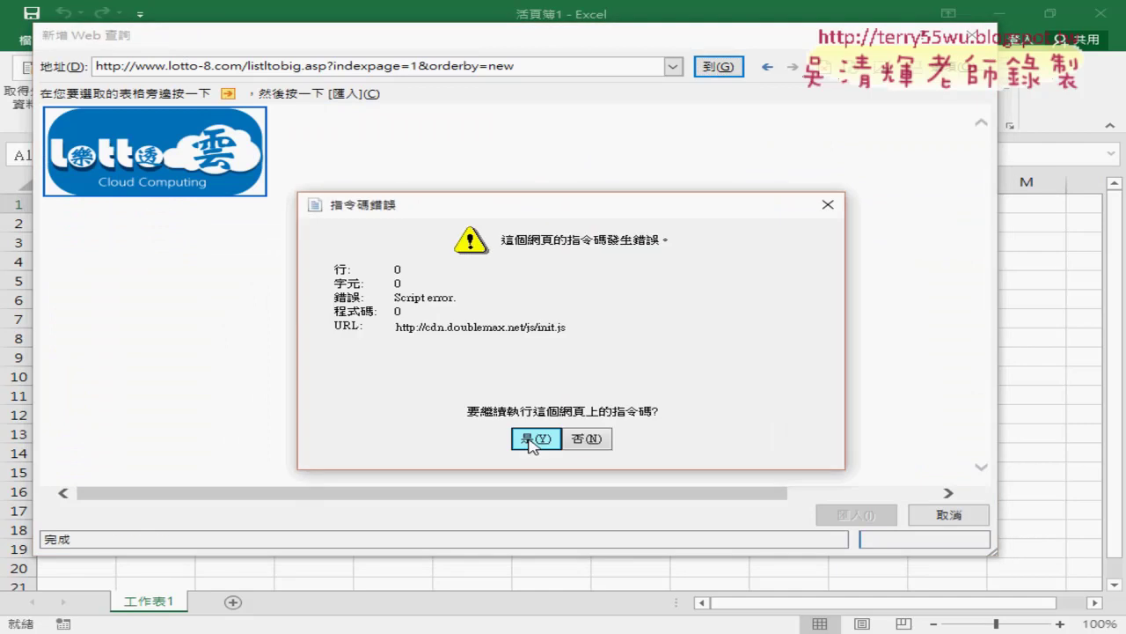
click(529, 438)
click(531, 439)
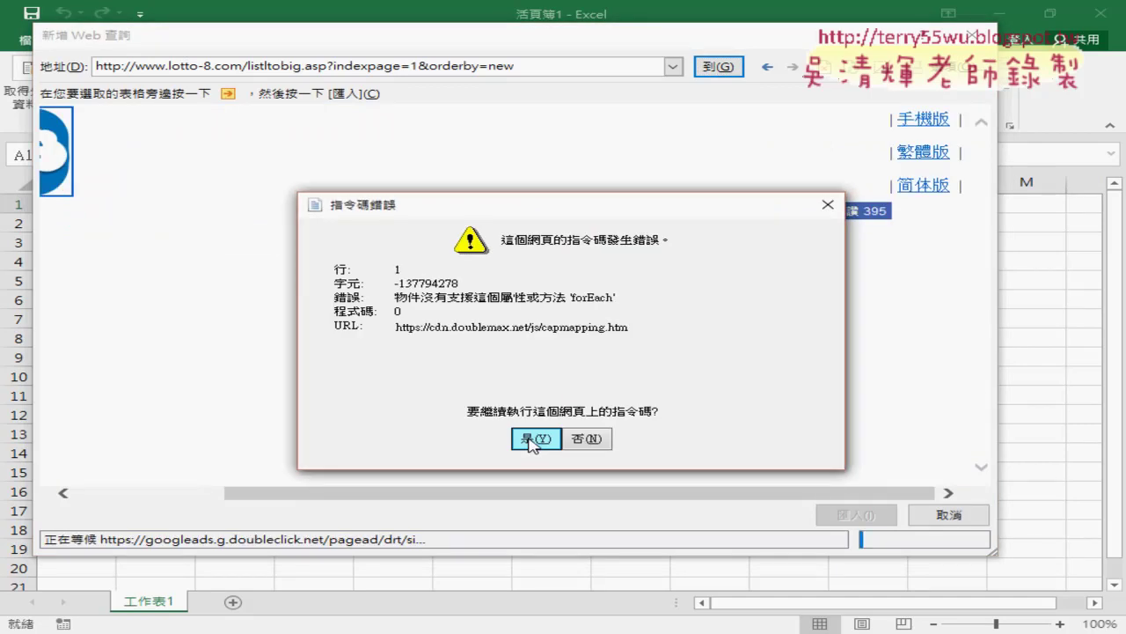
click(531, 442)
click(531, 442)
click(532, 442)
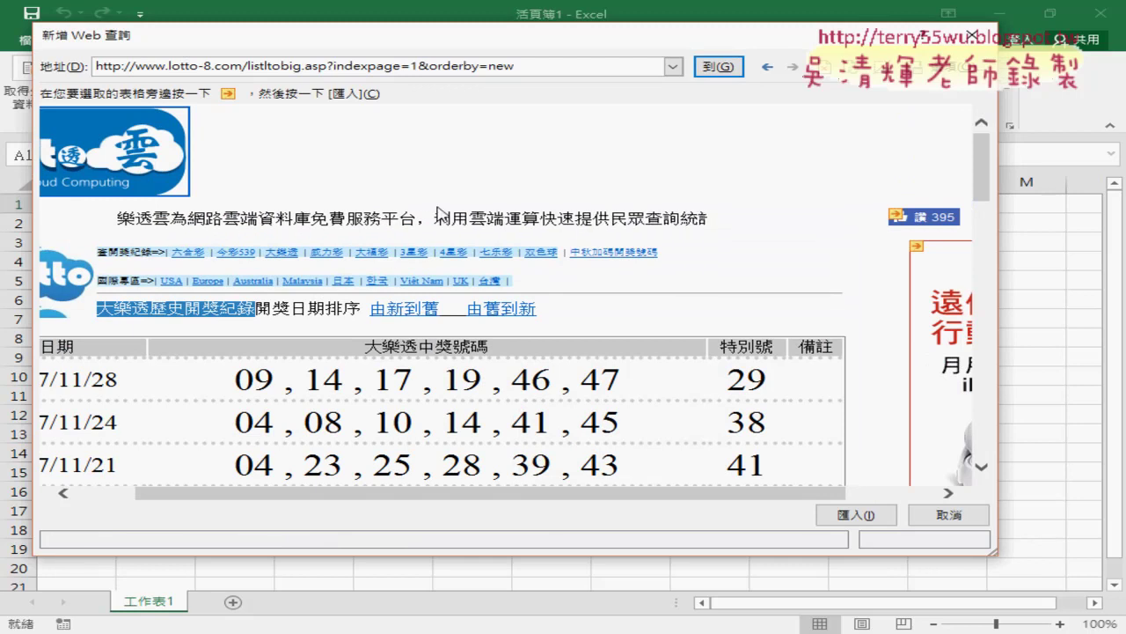
Mark the lotto-8.com draw table of dates, winning numbers and special numbers for import.
drag(264, 497, 203, 499)
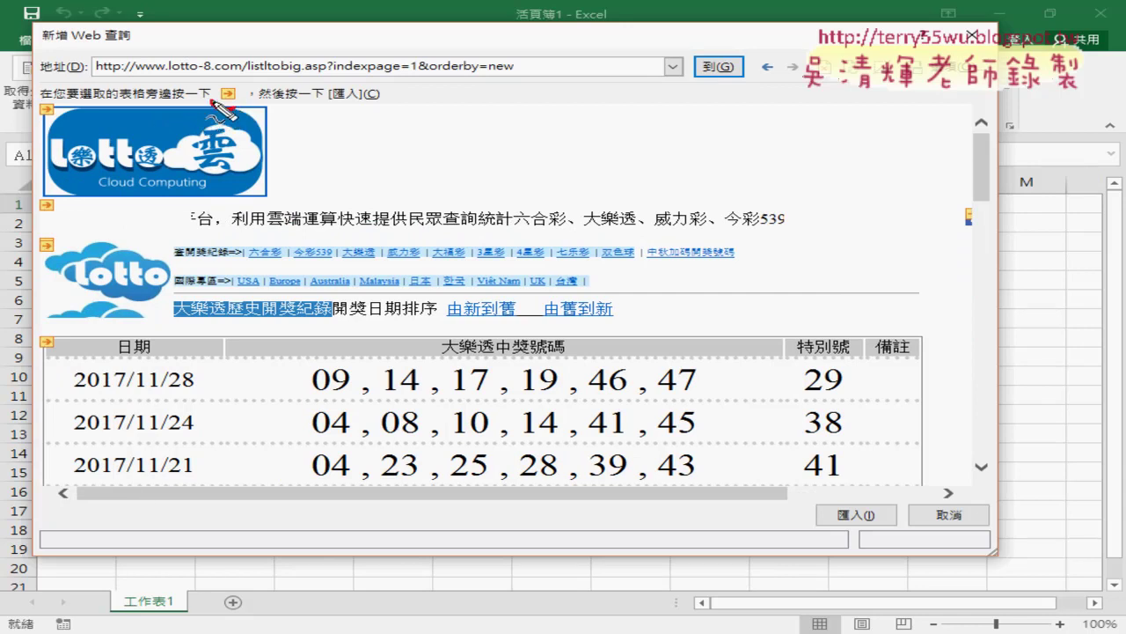
drag(213, 99, 239, 86)
drag(53, 105, 55, 114)
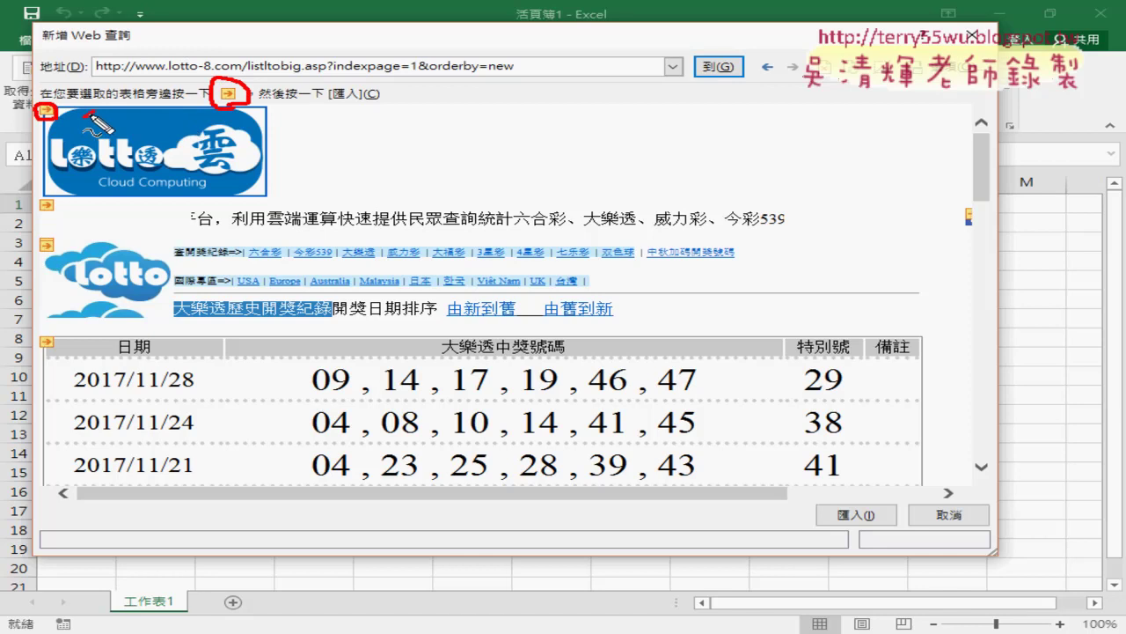
mouse_move(88, 111)
mouse_down()
mouse_move(141, 128)
mouse_move(146, 113)
mouse_move(192, 120)
mouse_up()
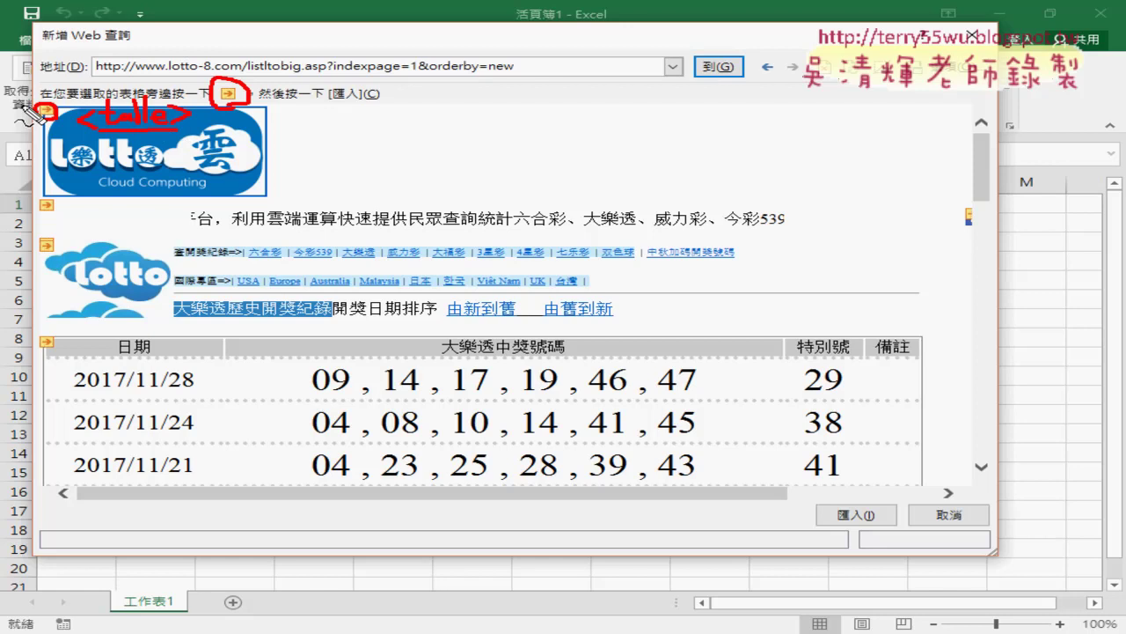
drag(35, 105, 39, 104)
drag(55, 327, 56, 350)
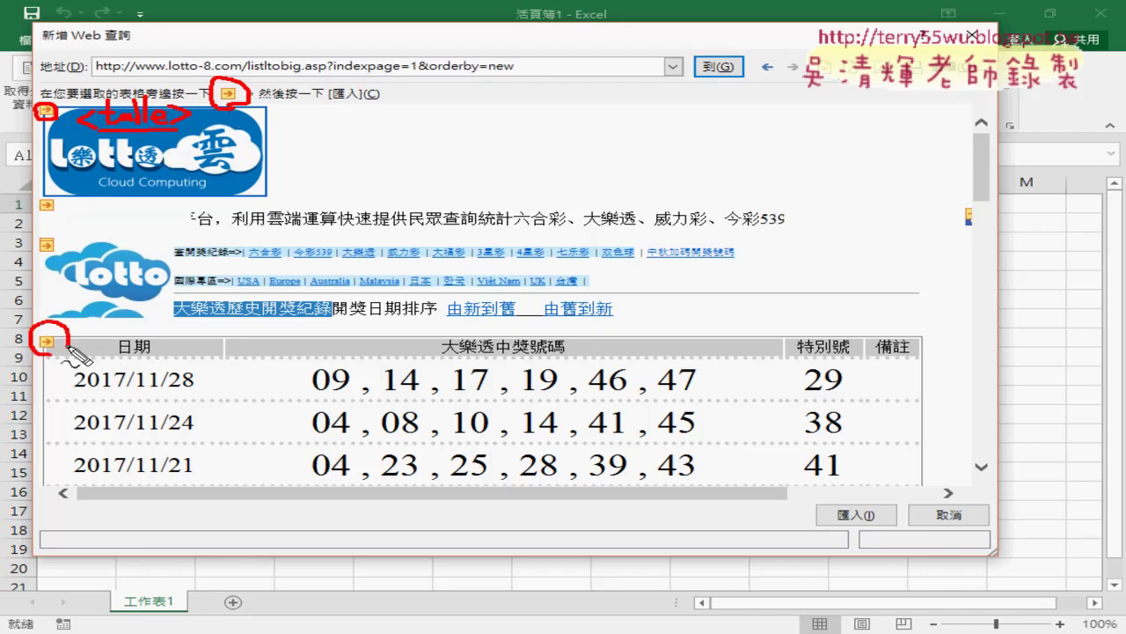
key(Escape)
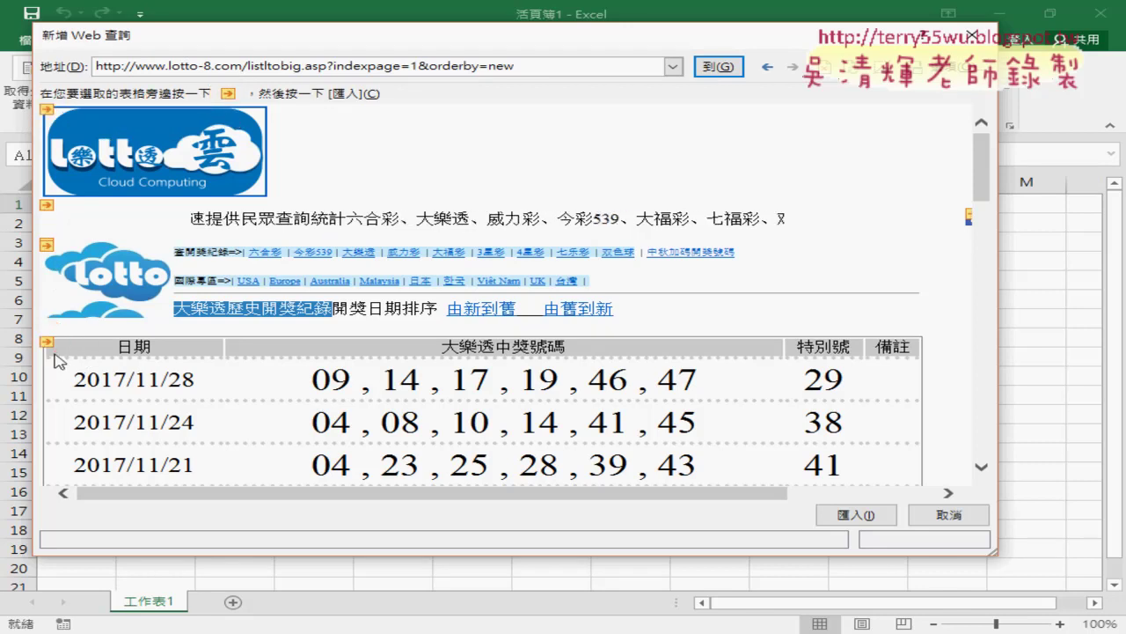
click(46, 344)
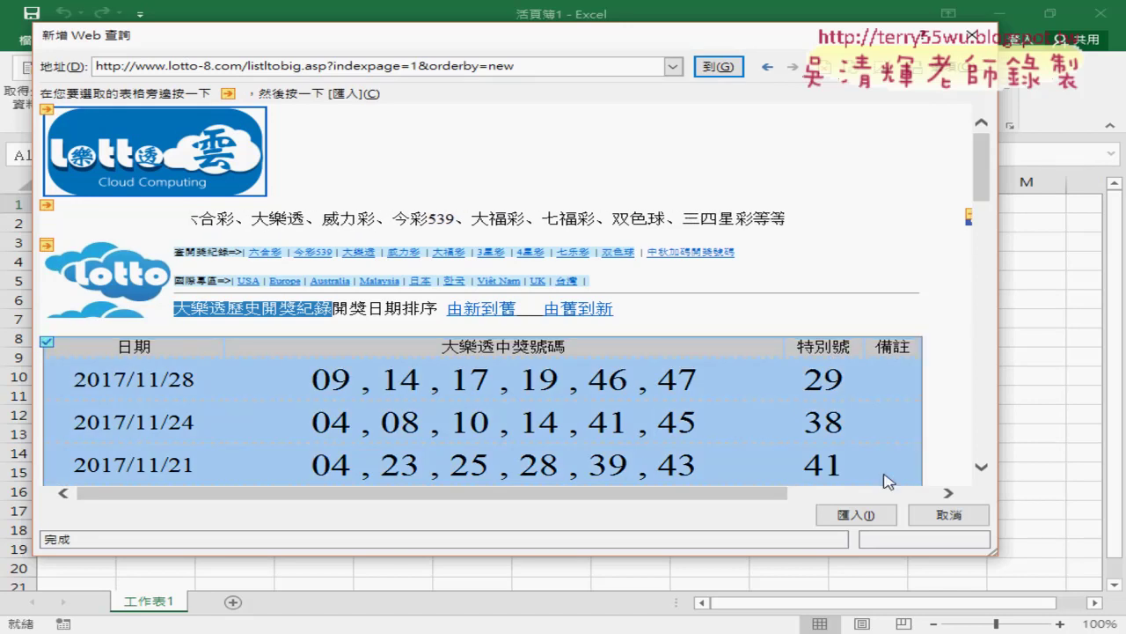
click(858, 513)
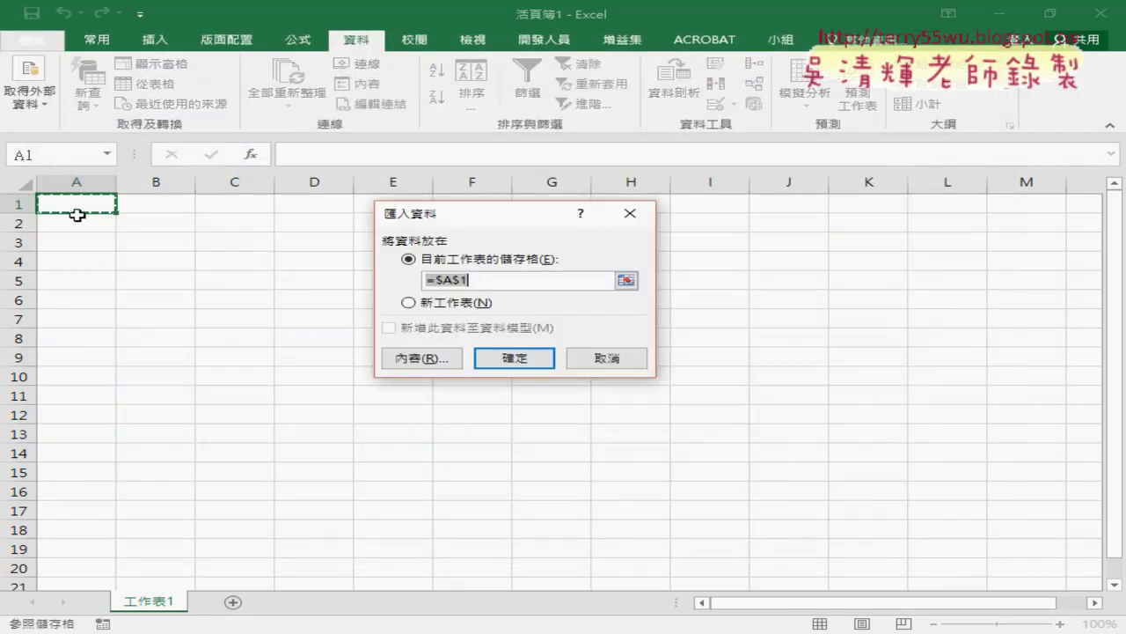
Confirm placing the draw table at cell $A$1, then select the first empty cell below row 31.
click(538, 356)
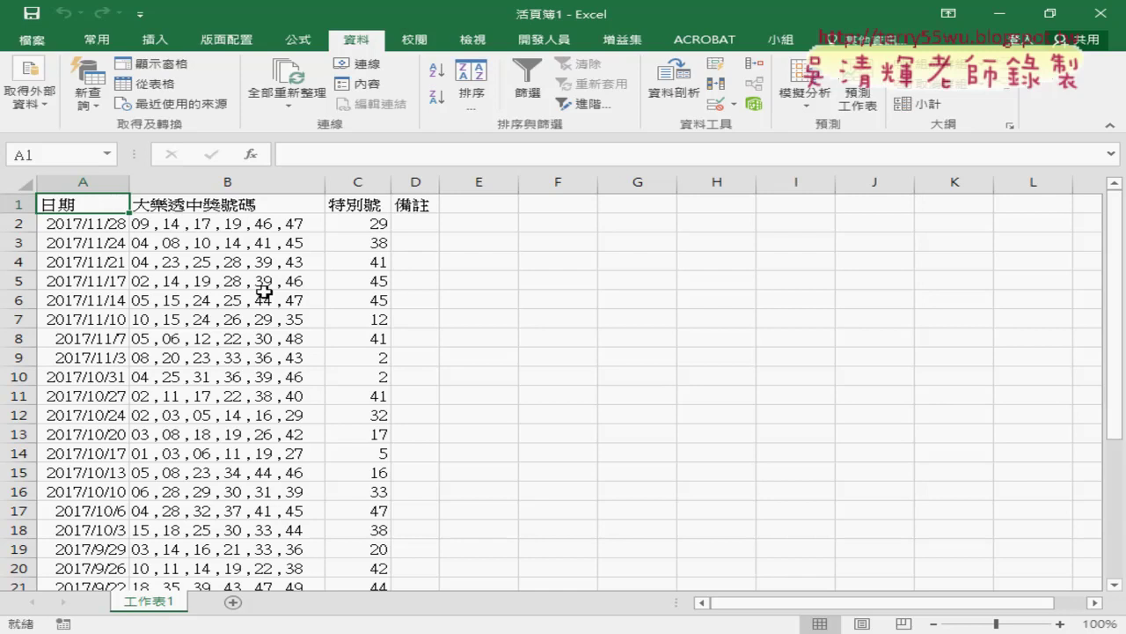
scroll(264, 291, down, 5)
scroll(337, 364, down, 1)
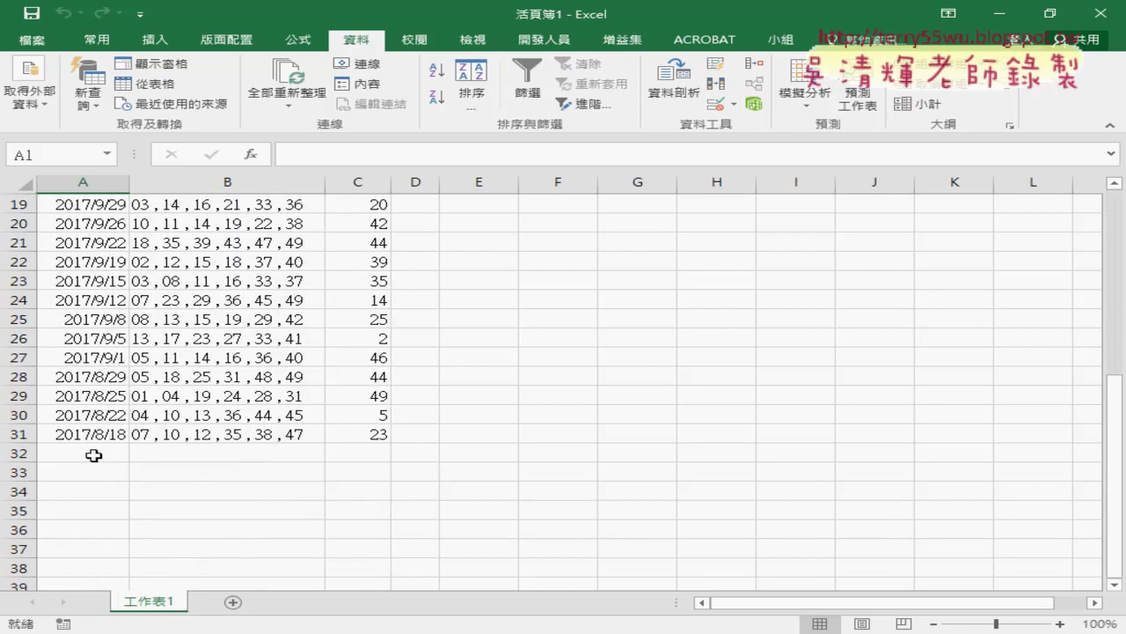
click(89, 455)
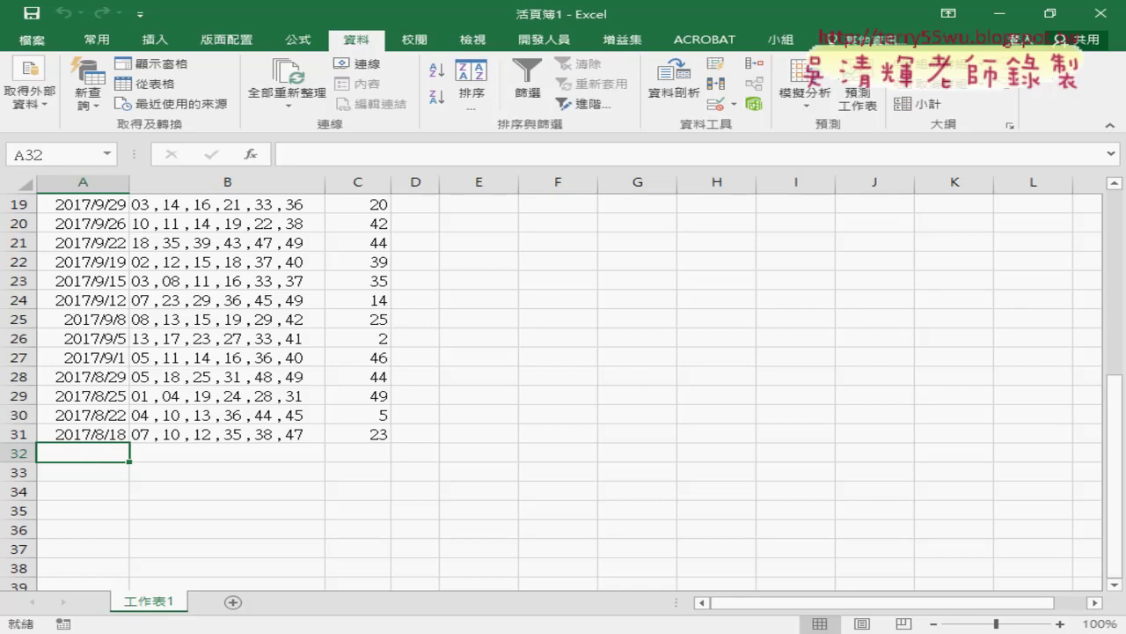
click(315, 585)
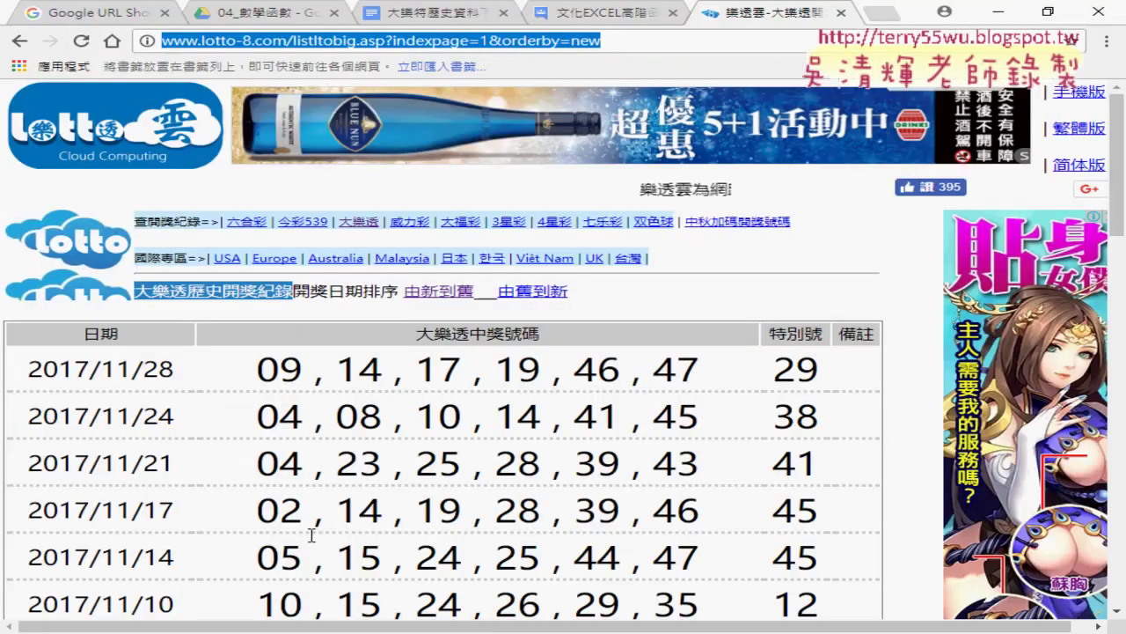
double_click(484, 40)
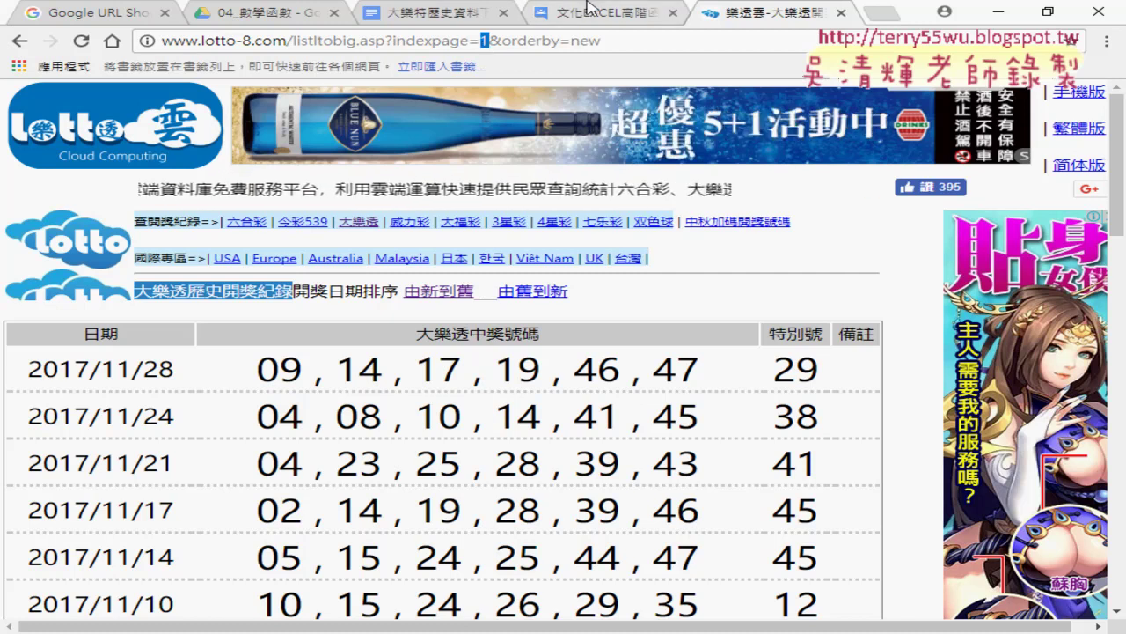
click(1001, 14)
scroll(180, 331, up, 6)
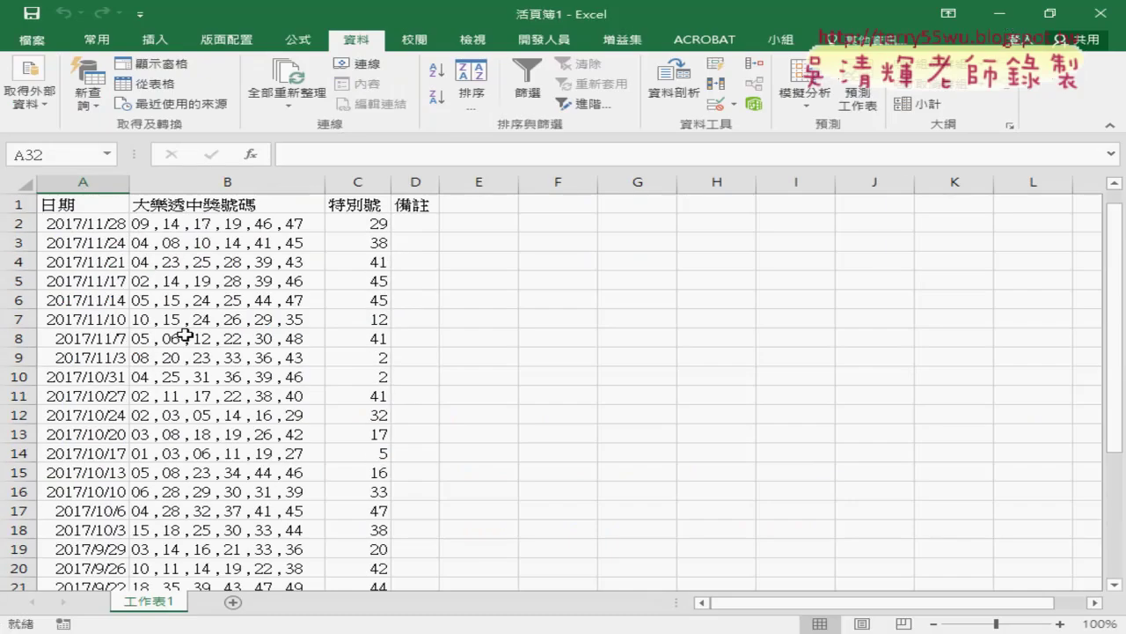
click(81, 207)
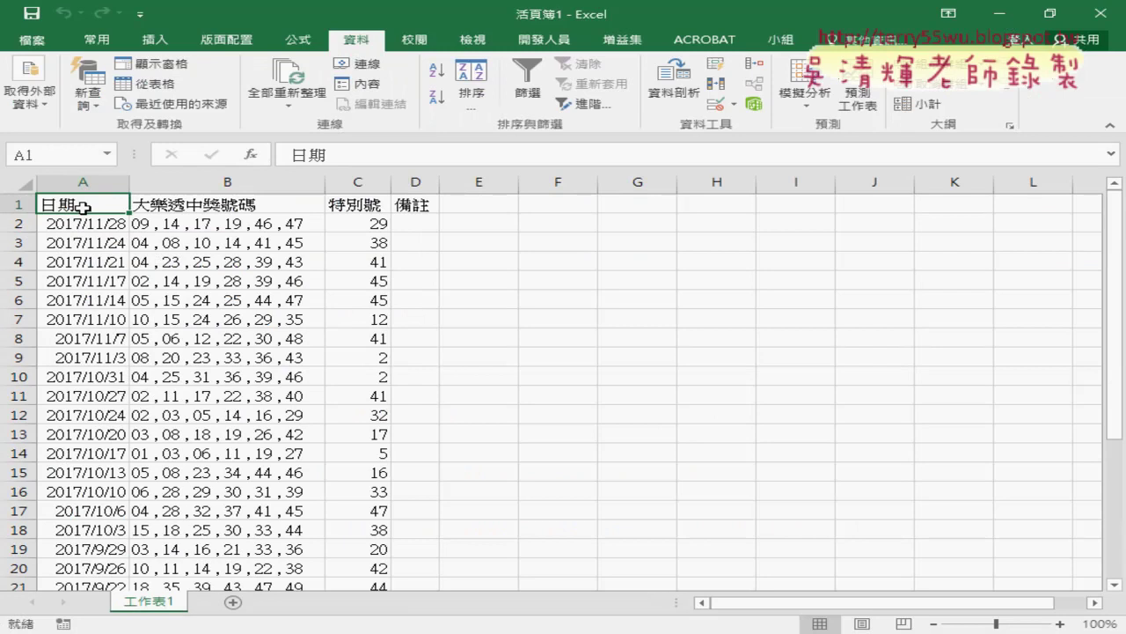
scroll(84, 202, down, 3)
scroll(83, 202, down, 3)
scroll(86, 263, down, 1)
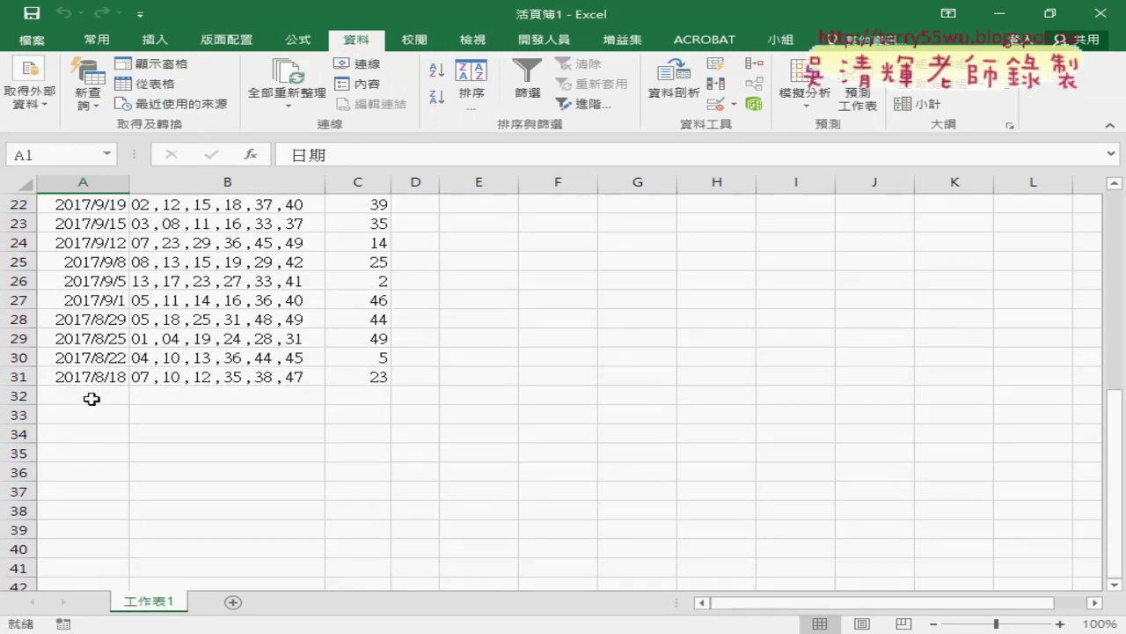
click(92, 399)
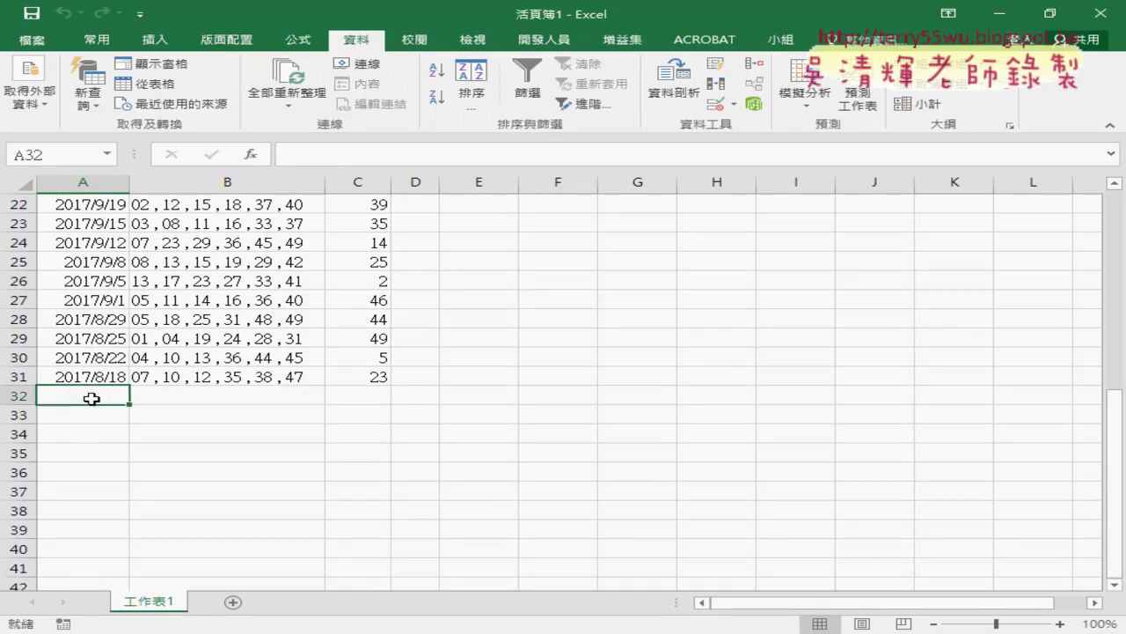